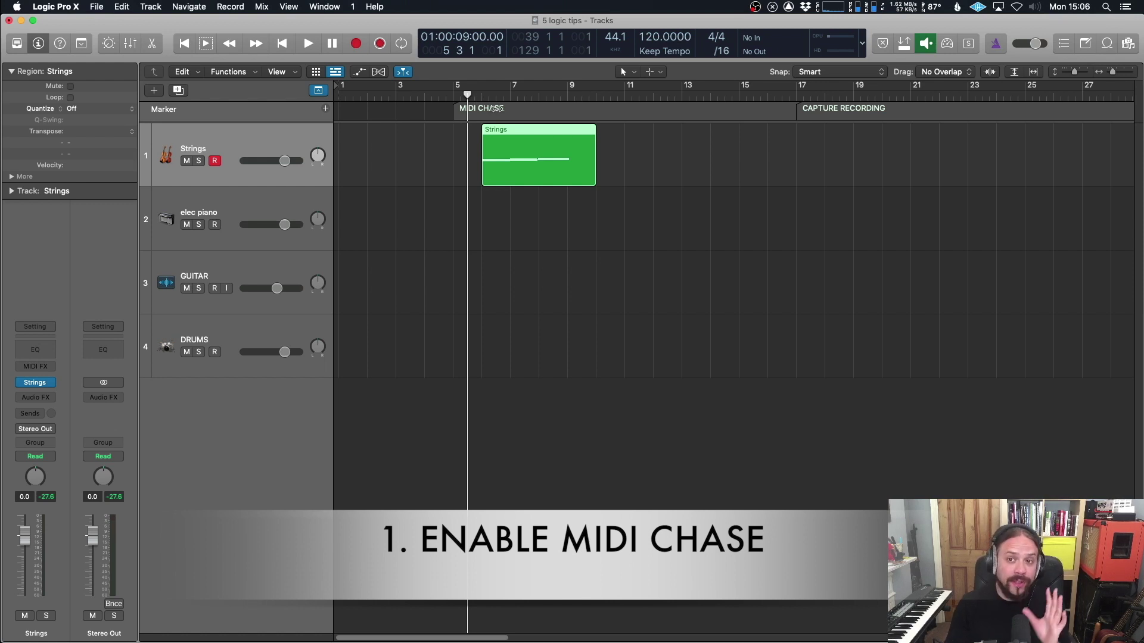
Place the playhead at bar 5.4 and show the Strings region's notes in the Piano Roll.
left_click_drag(494, 98, 474, 99)
key("p")
scroll(616, 467, "left", 5)
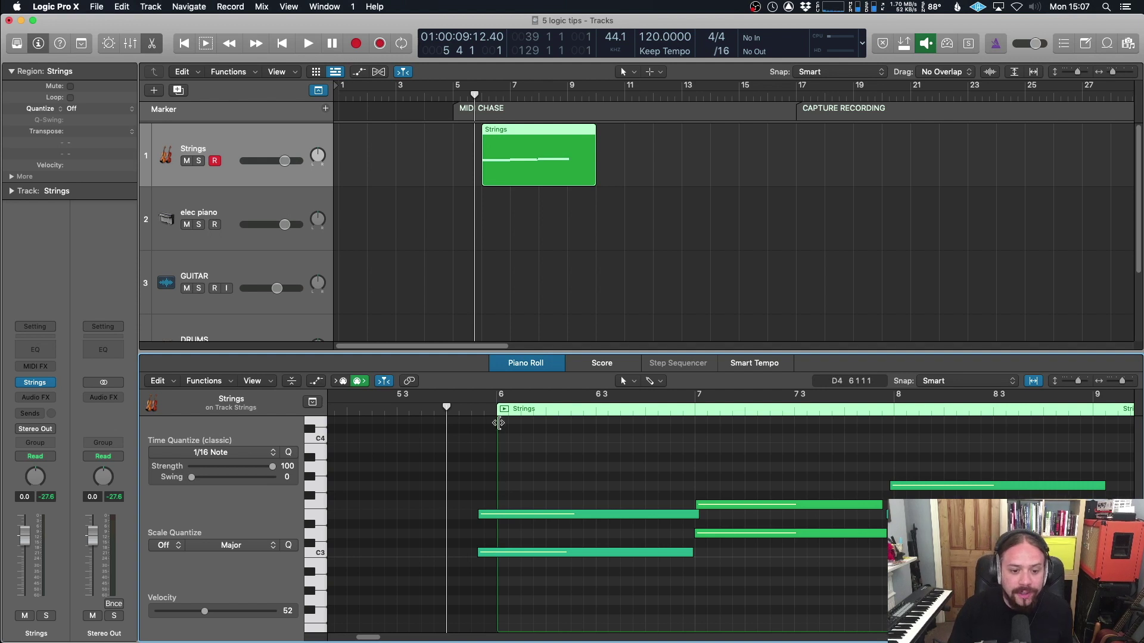
Align the upper long note's start with the lower note, then play the Strings part from bar 6.
left_click(497, 408)
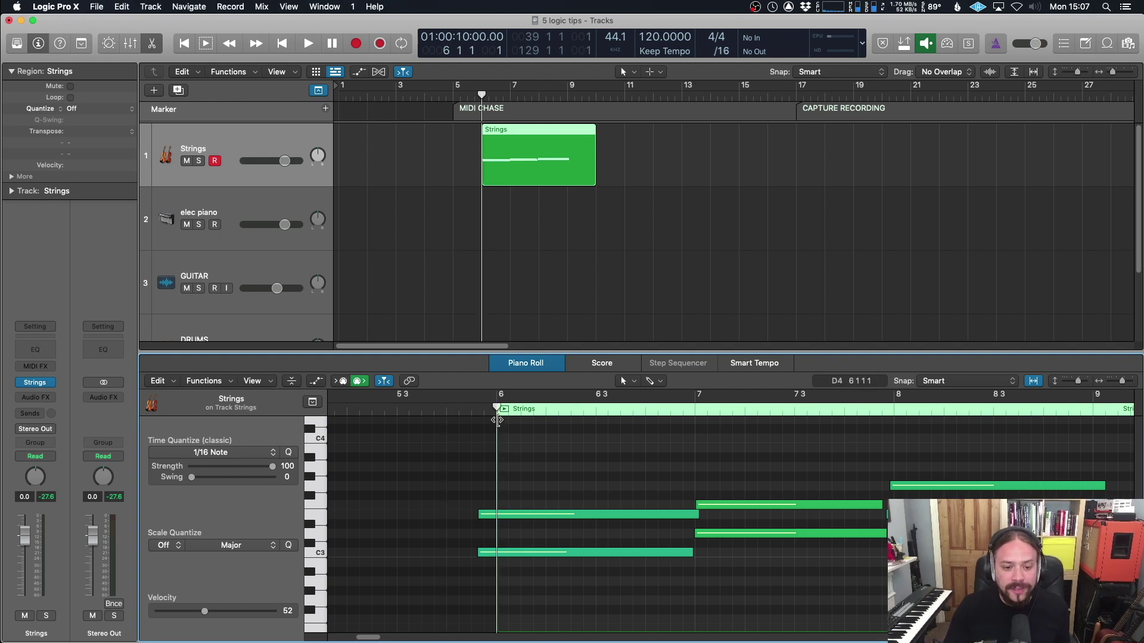
scroll(496, 406, "left", 2)
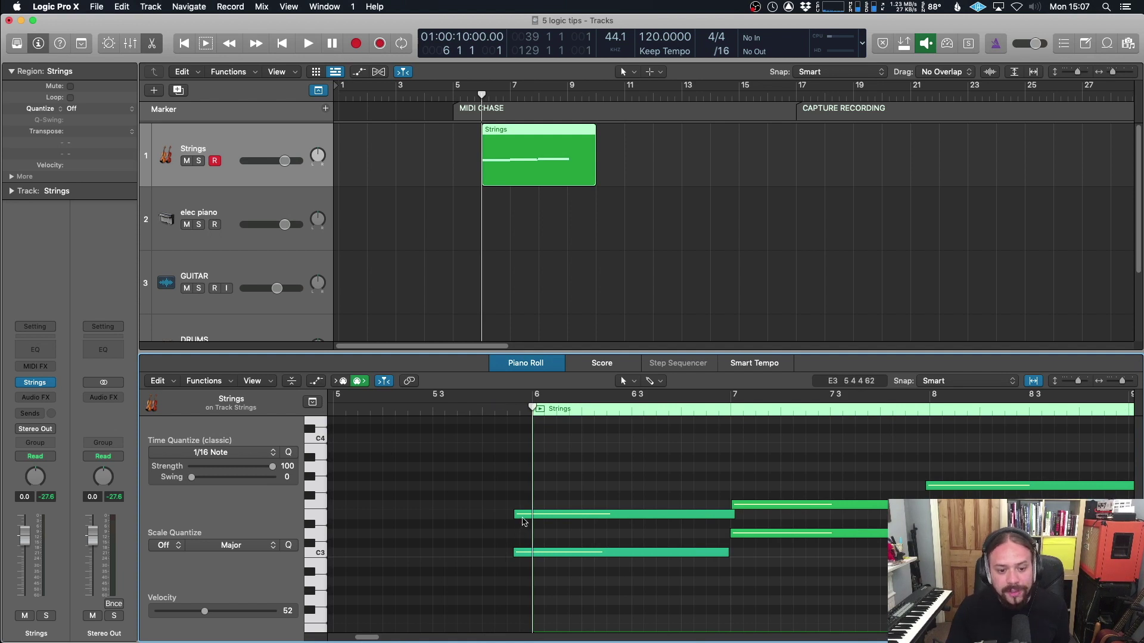
left_click_drag(515, 514, 514, 514)
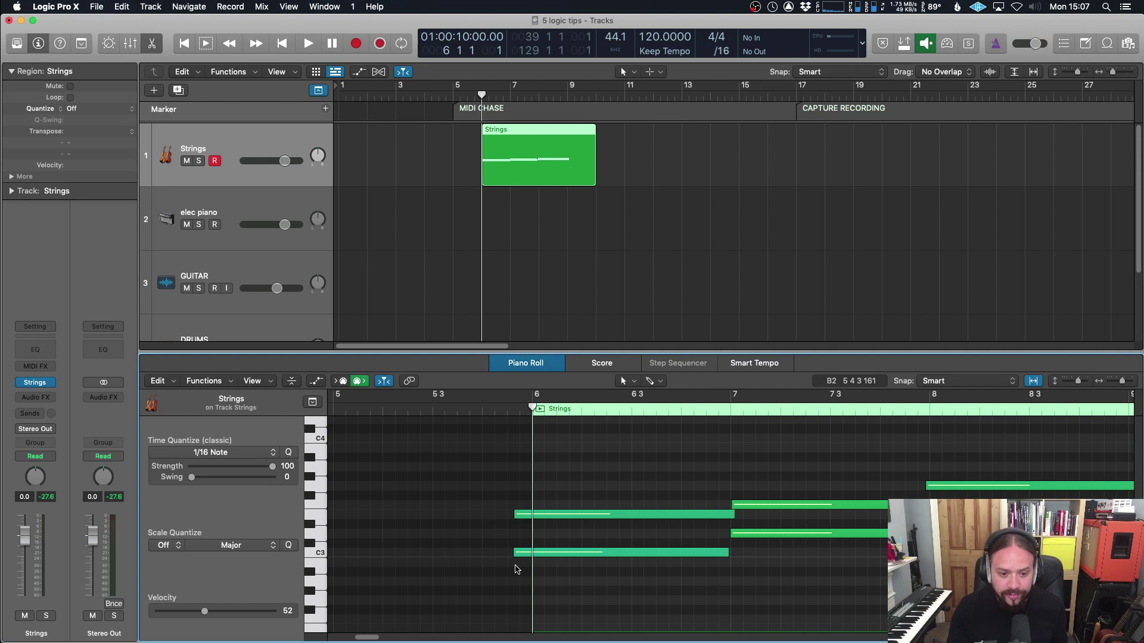
key("space")
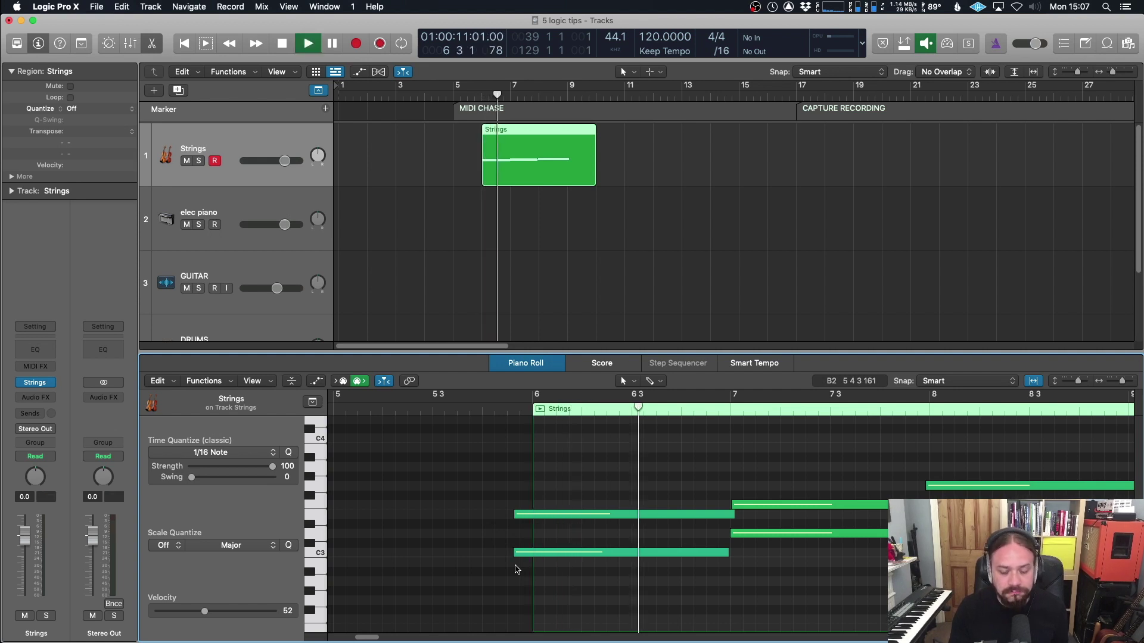
key("space")
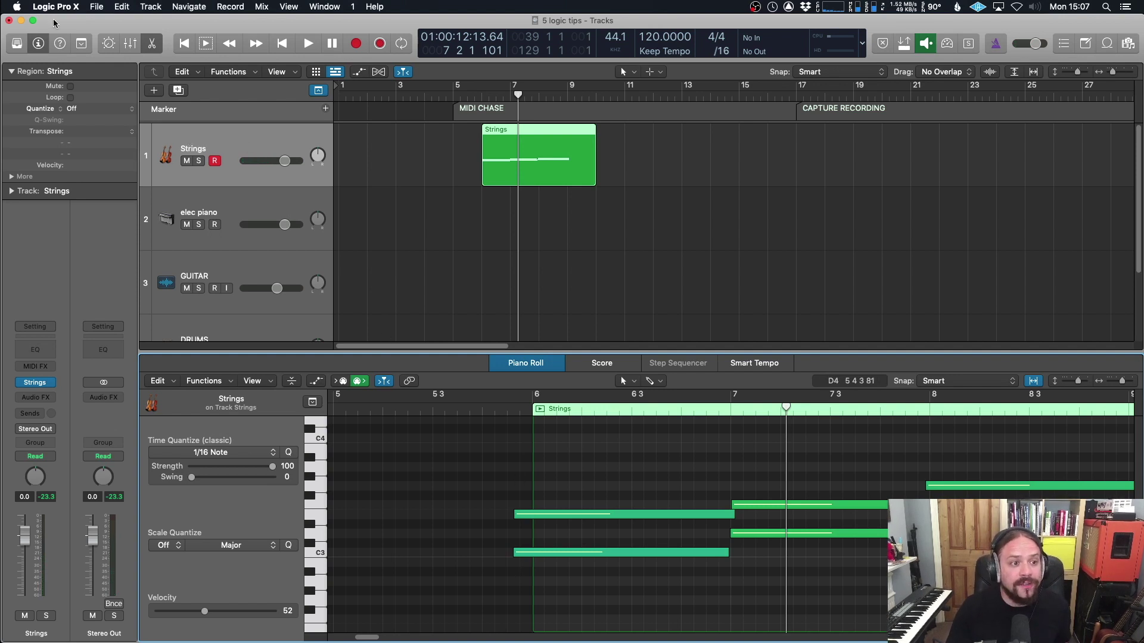
Enable Notes chasing under File > Project Settings > MIDI > Chase.
left_click(96, 6)
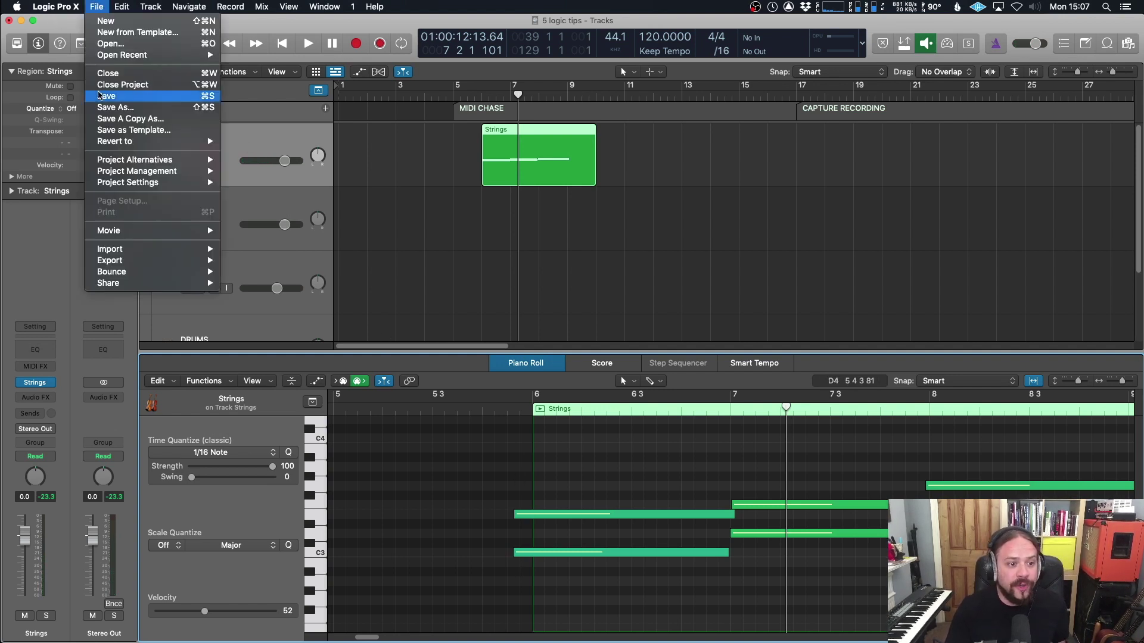
mouse_move(128, 185)
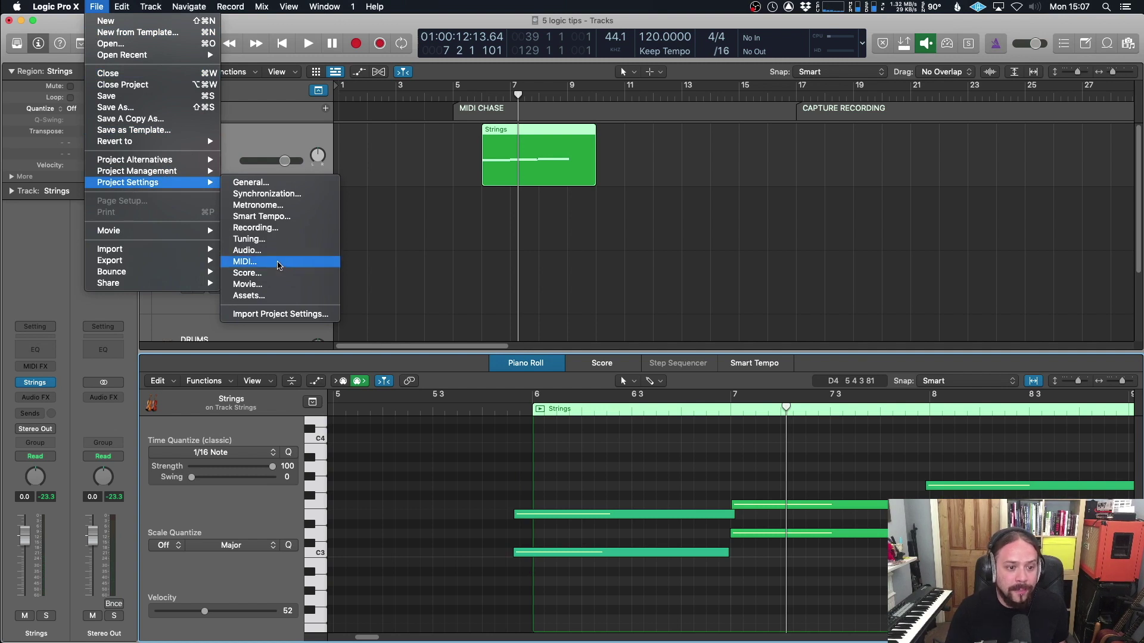
left_click(242, 258)
left_click(618, 186)
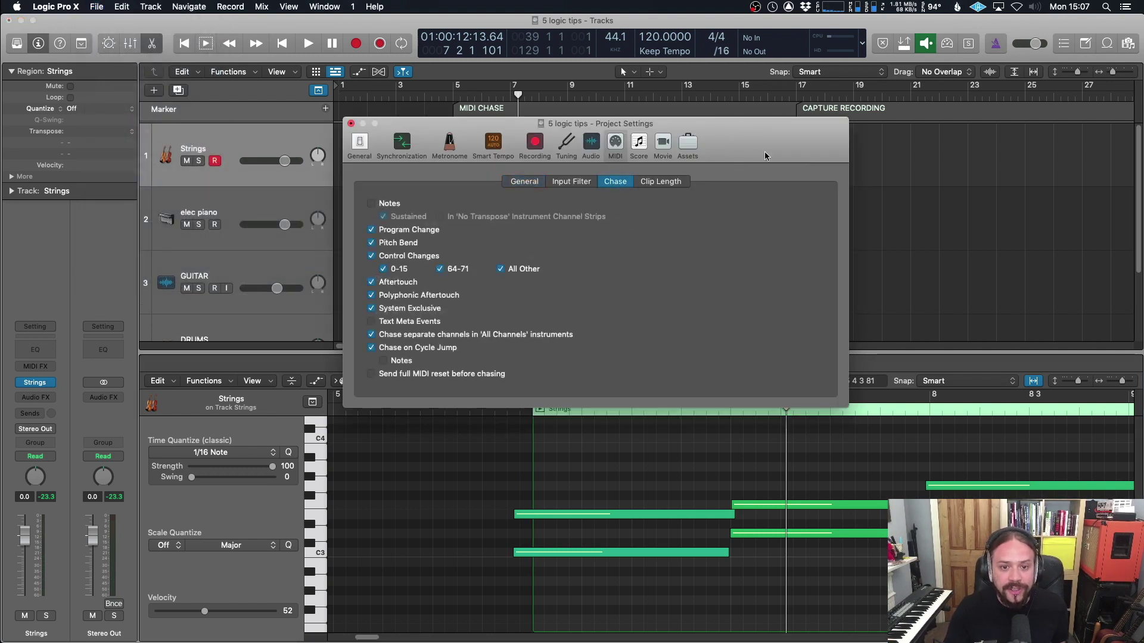
left_click_drag(596, 123, 608, 170)
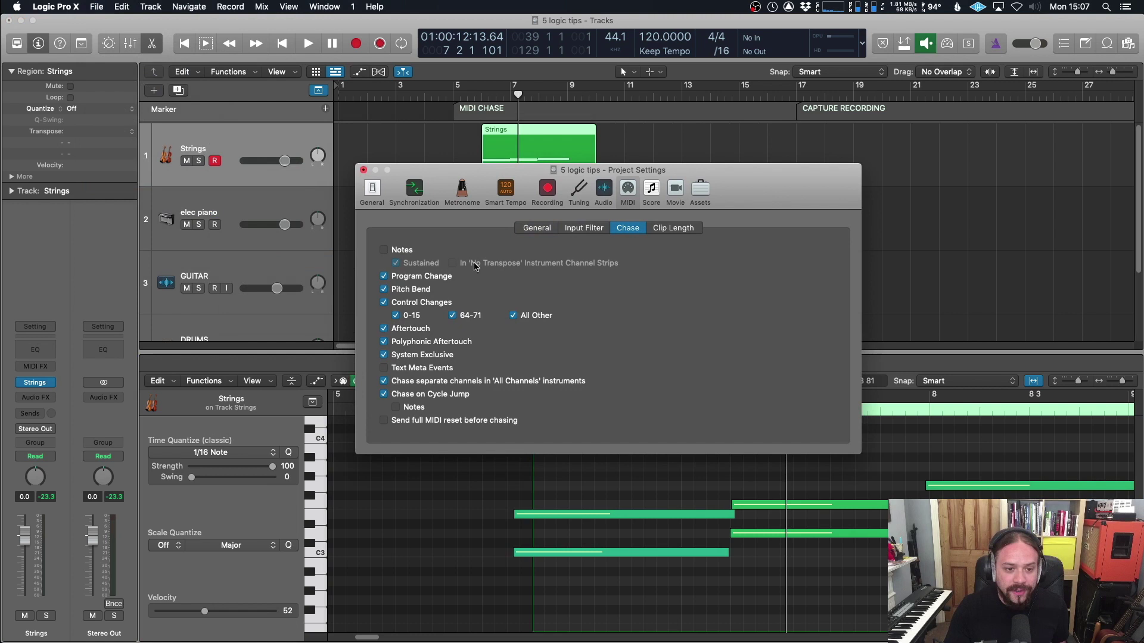
left_click(384, 250)
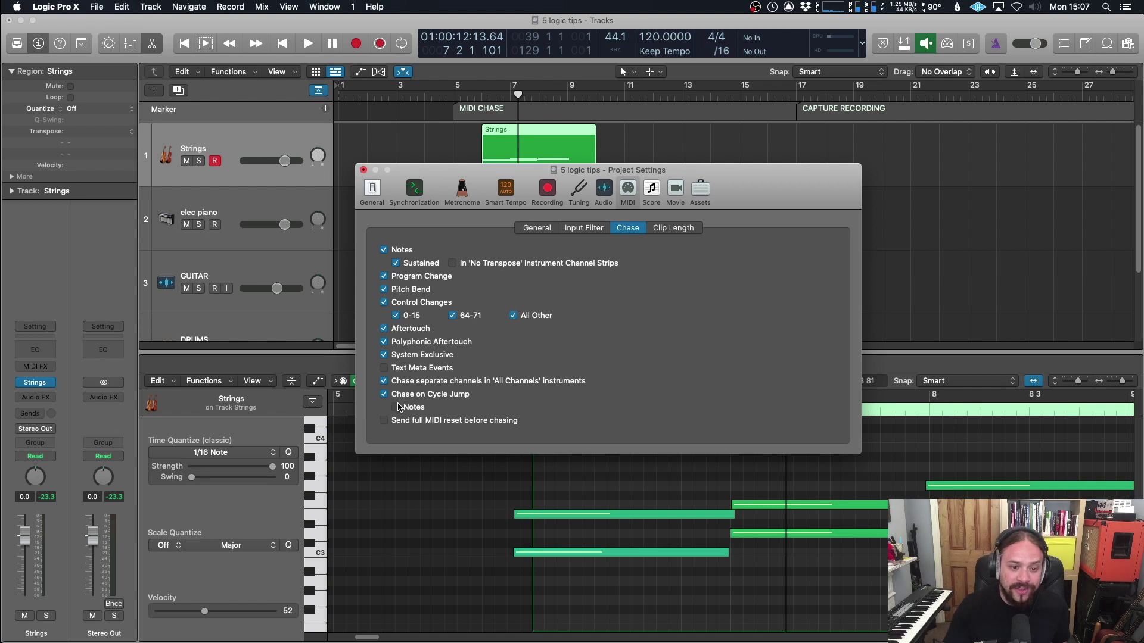
Close Project Settings, play from bar 6 with chased notes, then hide the Piano Roll.
left_click(364, 171)
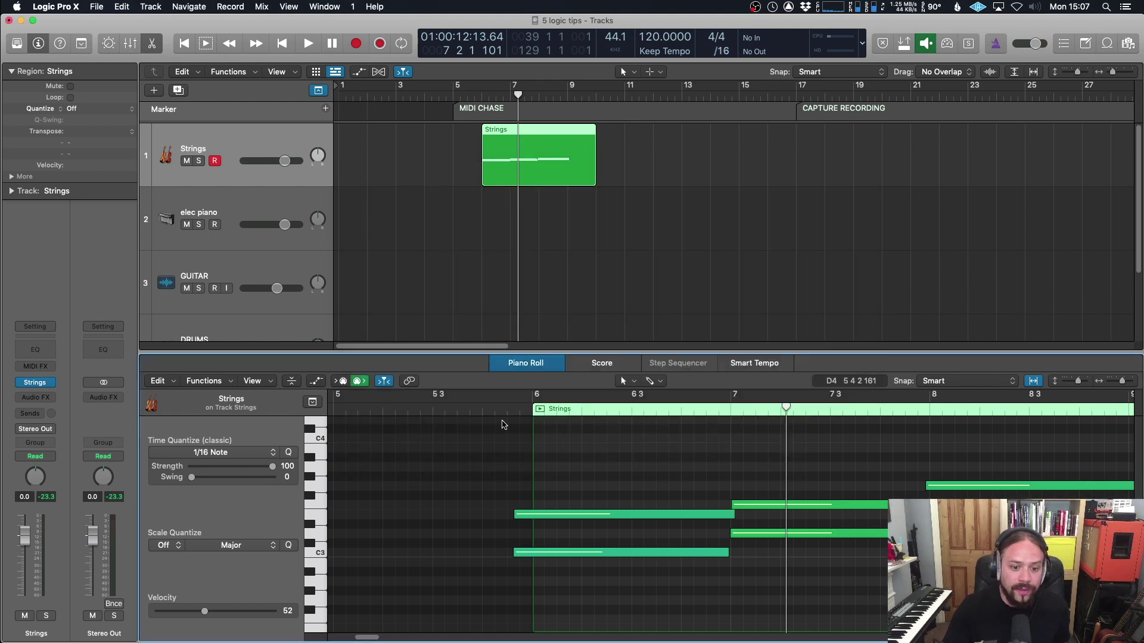
left_click(530, 410)
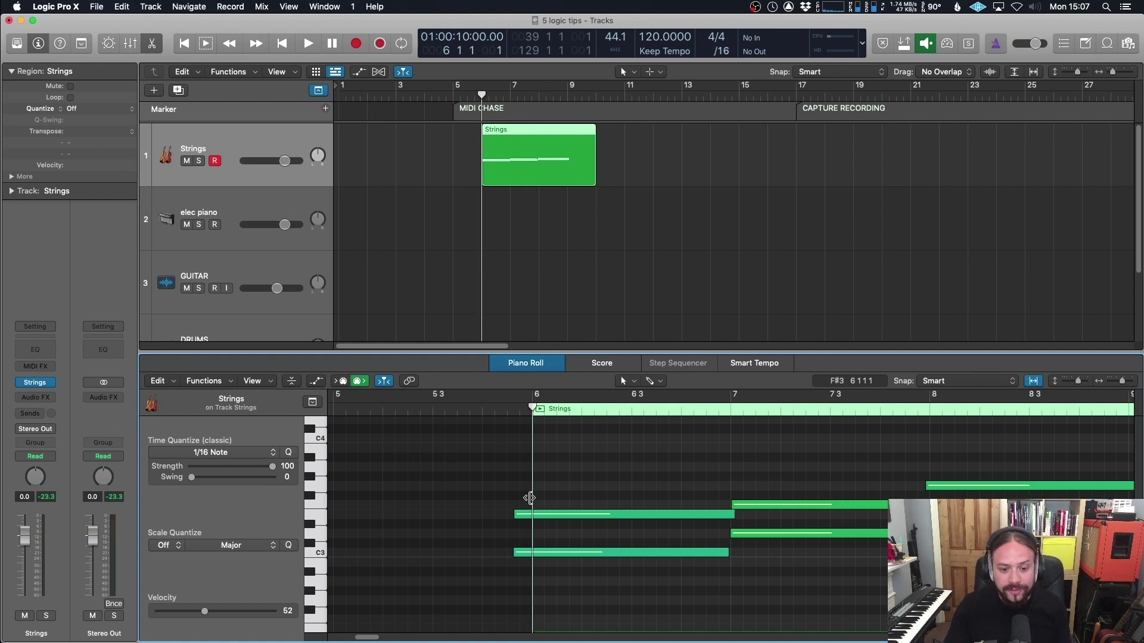
key("space")
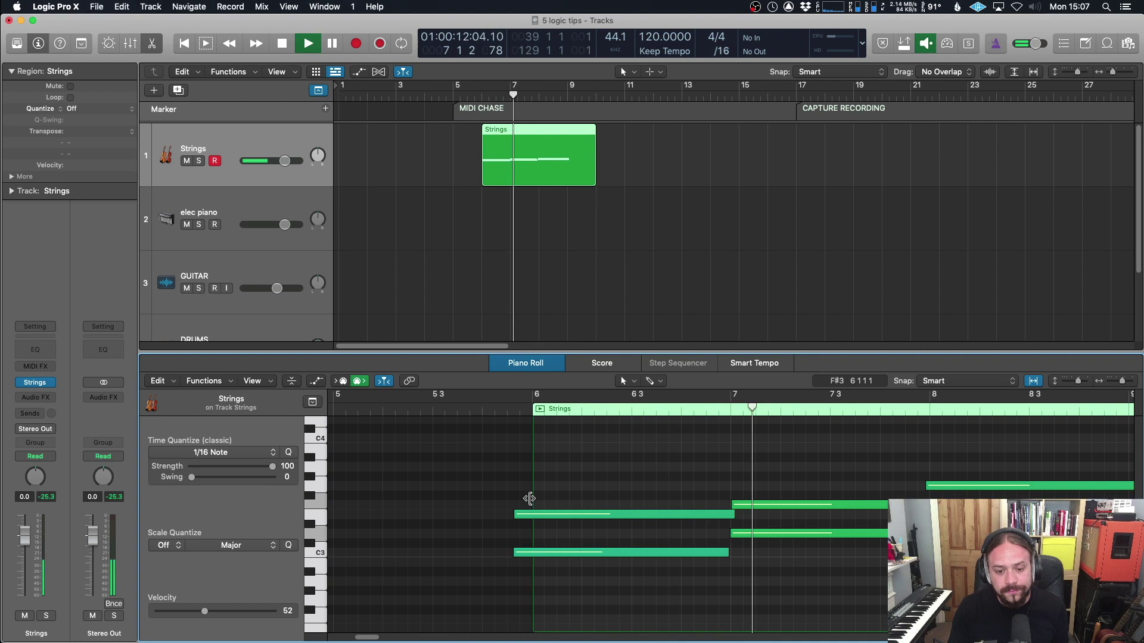
key("space")
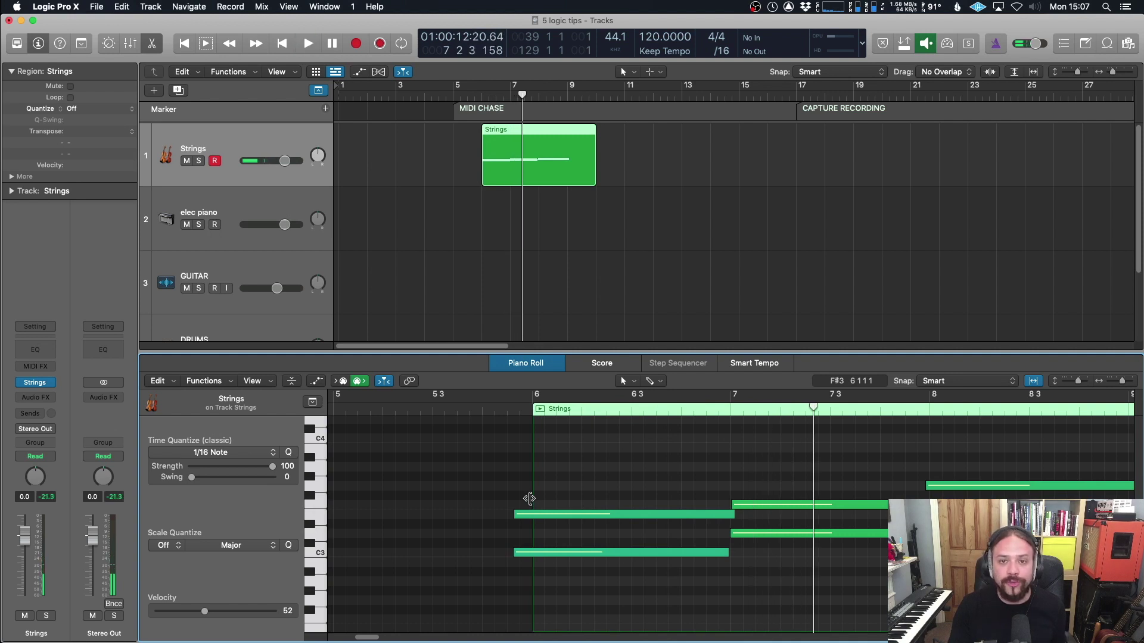
key("e")
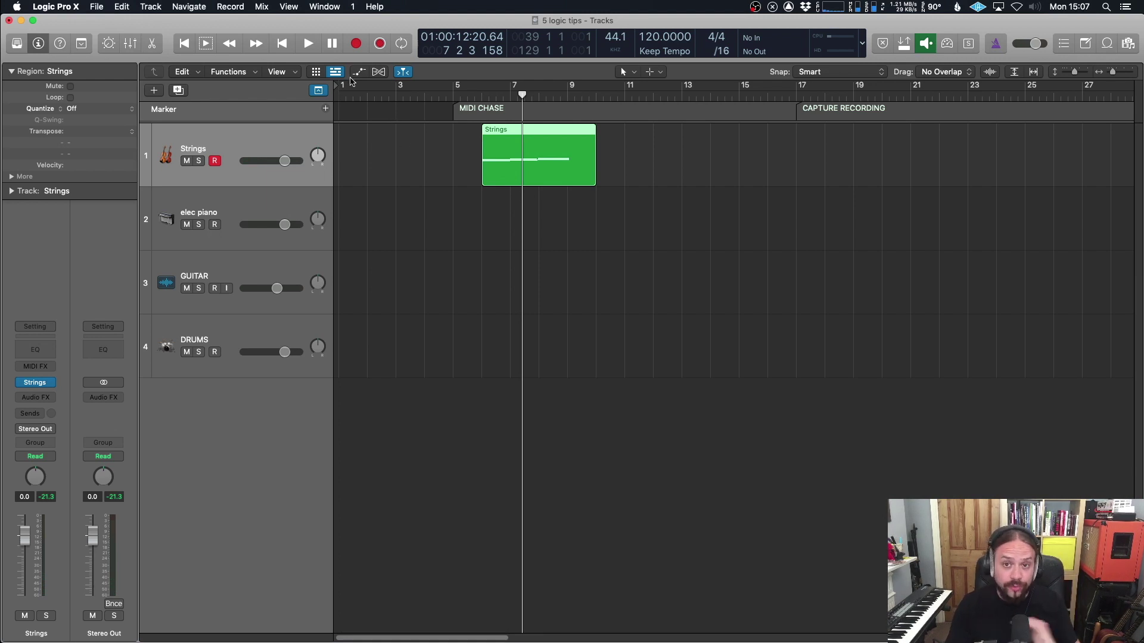
left_click(97, 6)
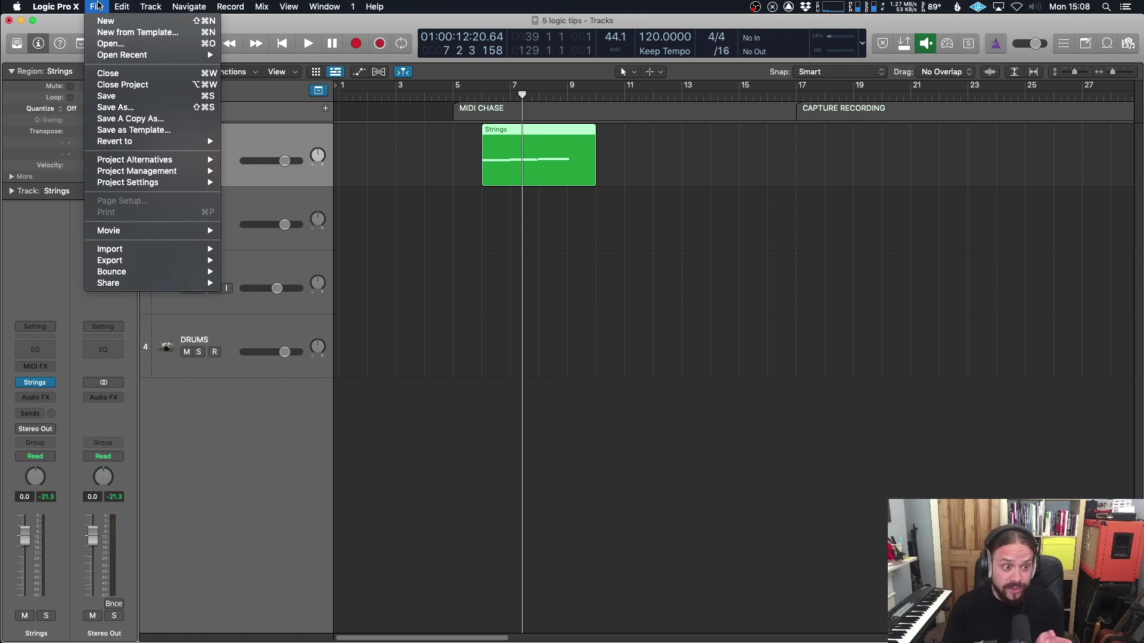
mouse_move(134, 183)
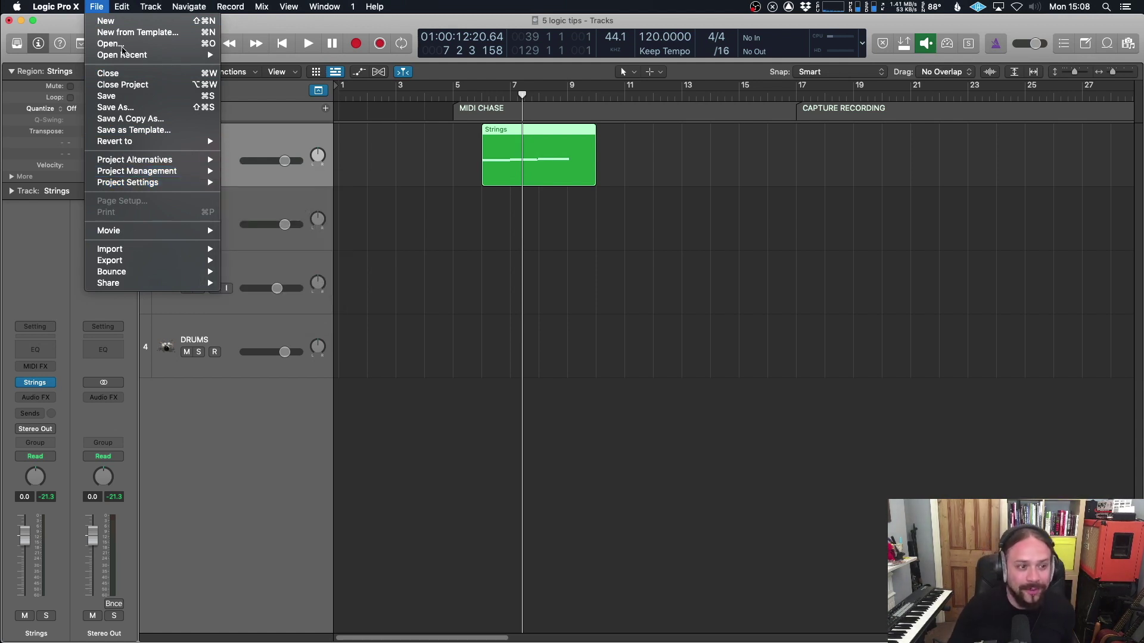
Dismiss the File menu without choosing a command.
left_click(193, 76)
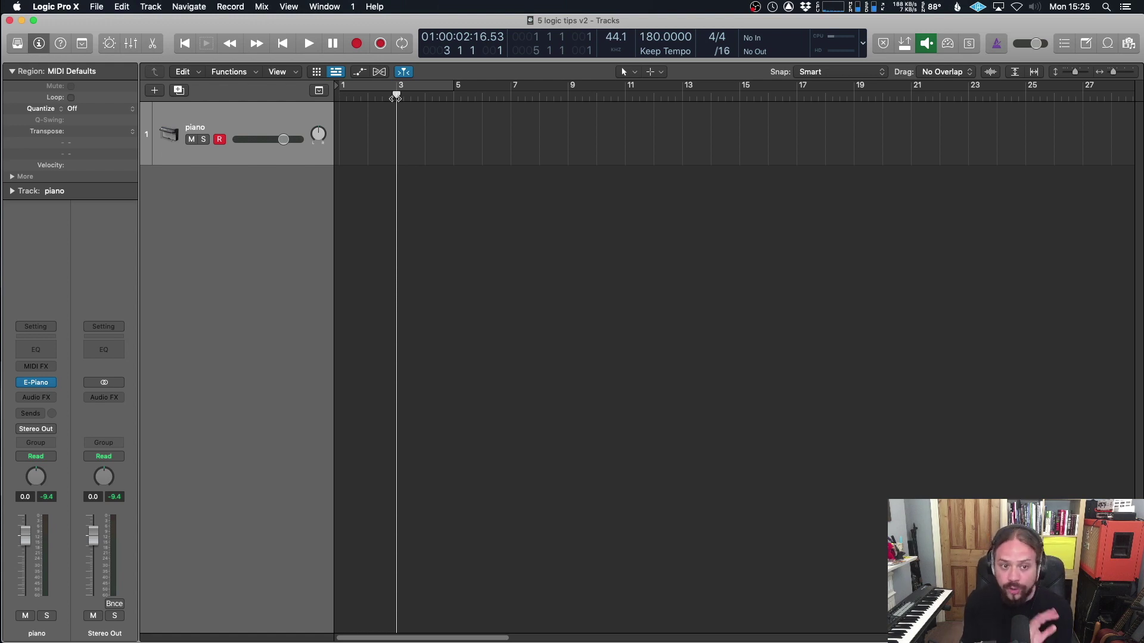
Play along, then capture the piano performance as a MIDI region with Shift-R.
key("space")
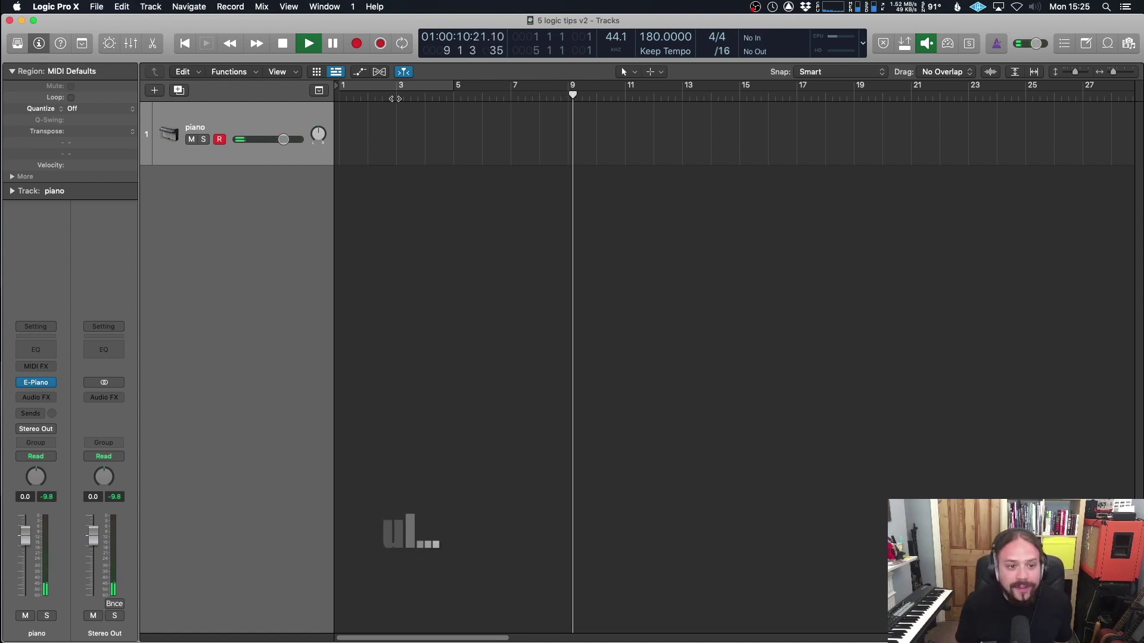
key("space")
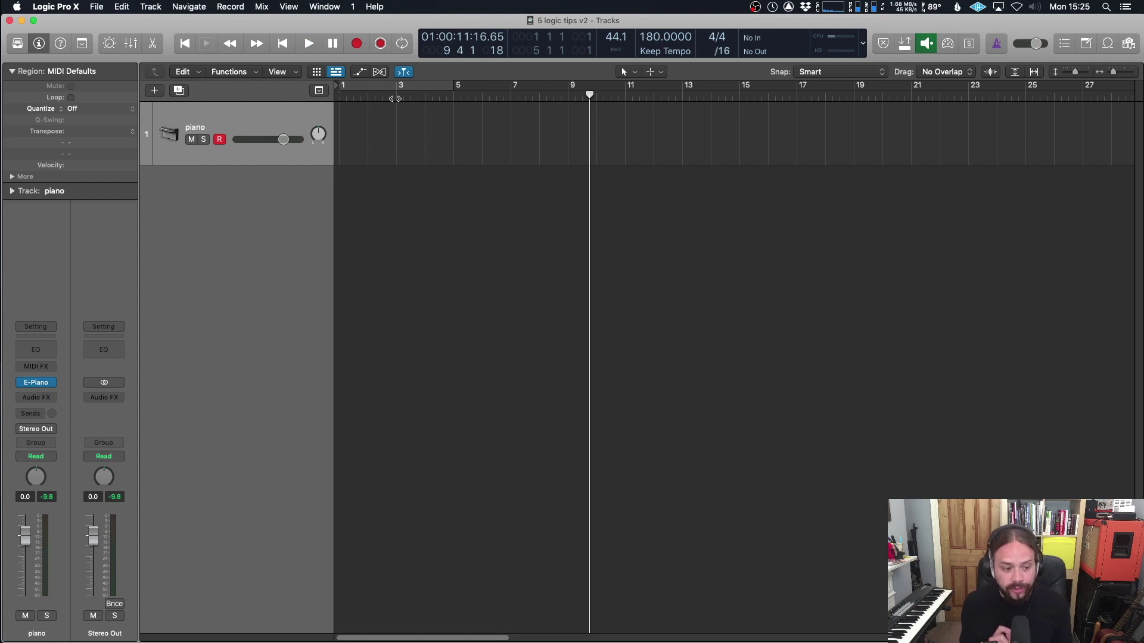
key("shift+r")
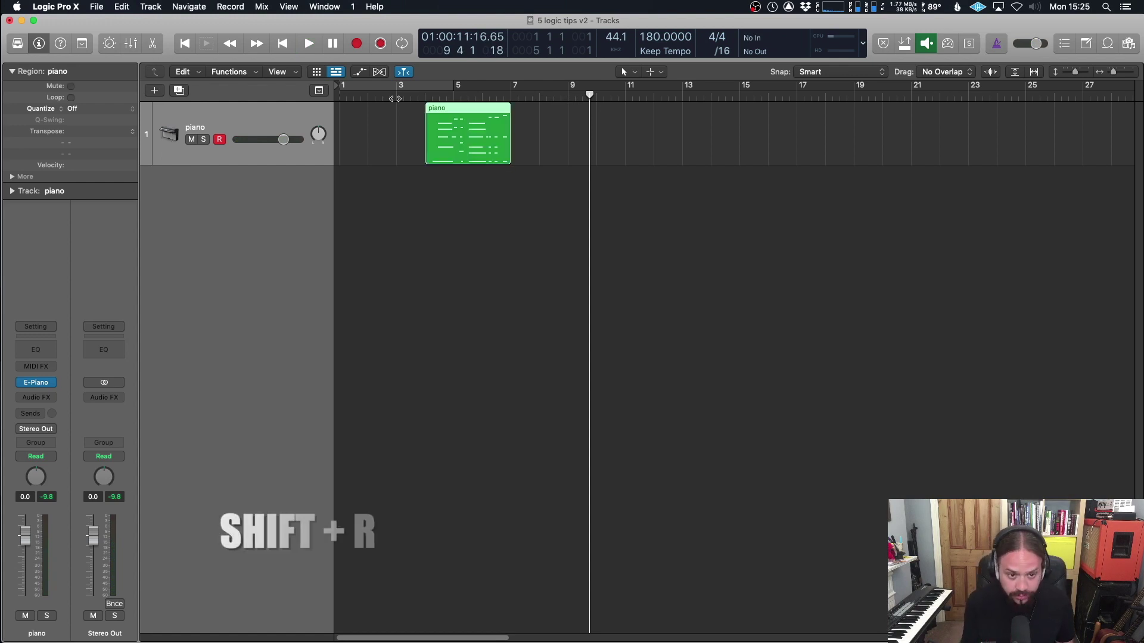
Enlarge the piano track, zoom in on the captured region, and play it back from its start.
left_click(432, 96)
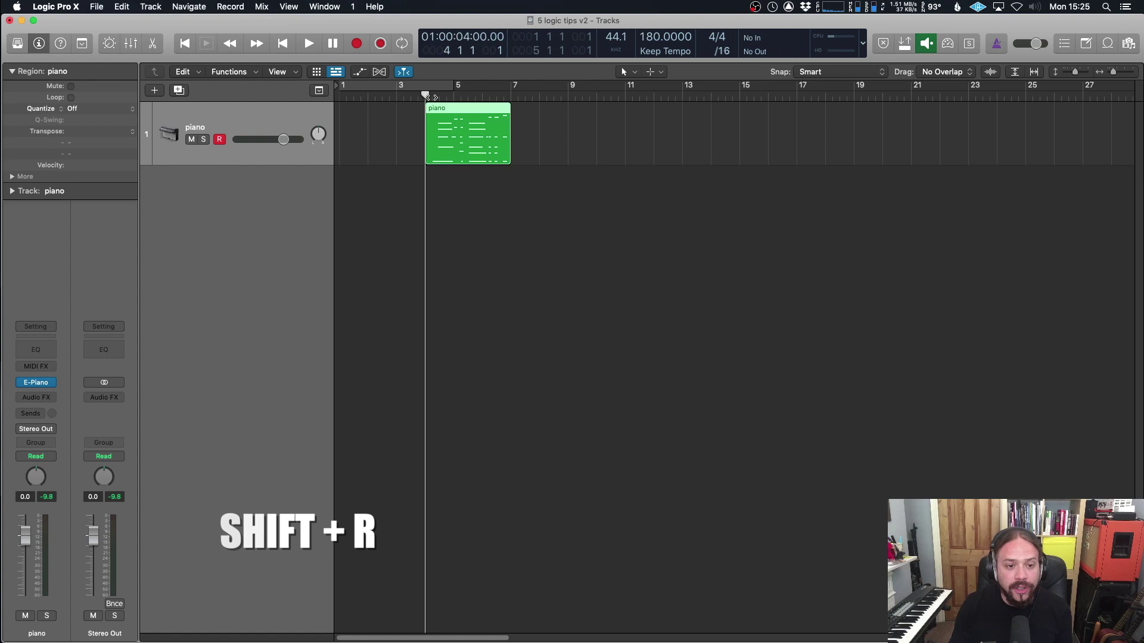
key("super+Down")
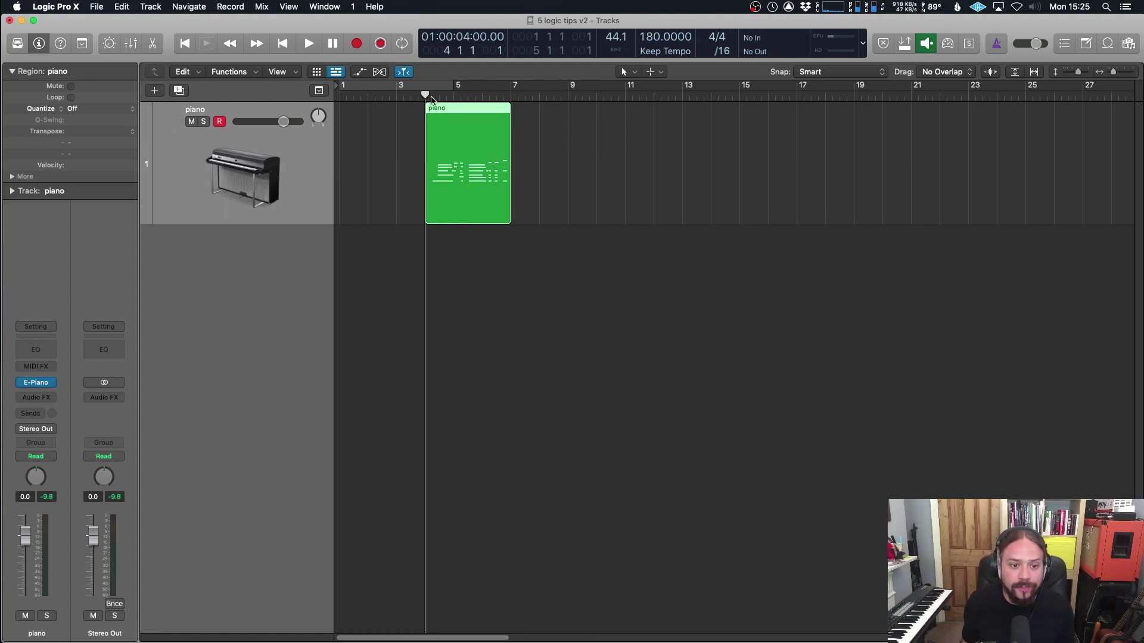
key("super+Right")
key("space")
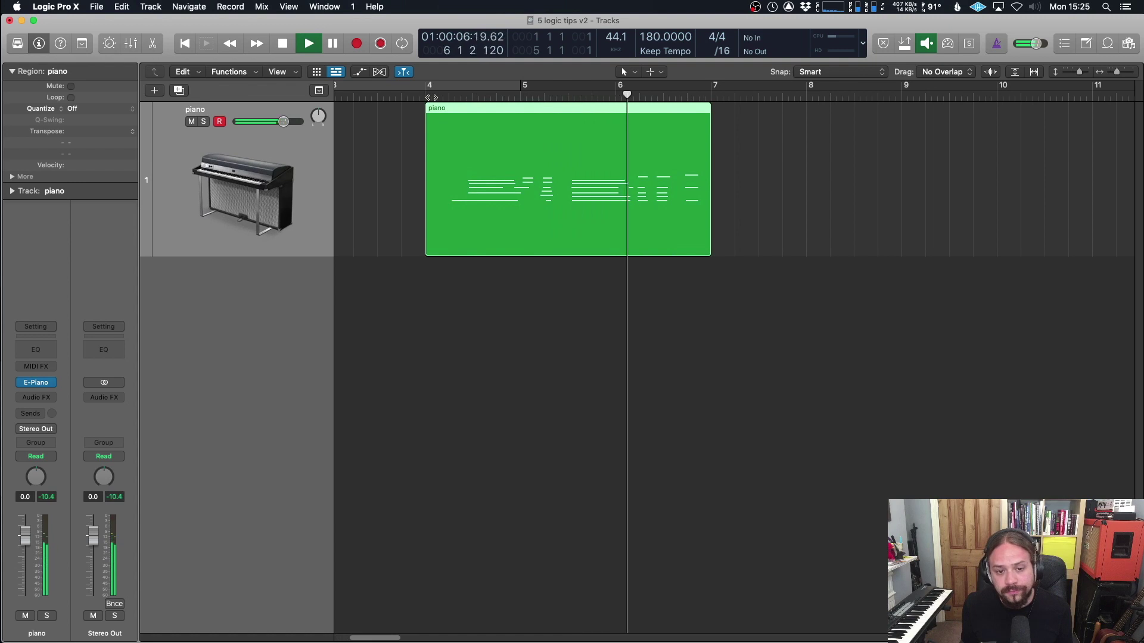
key("space")
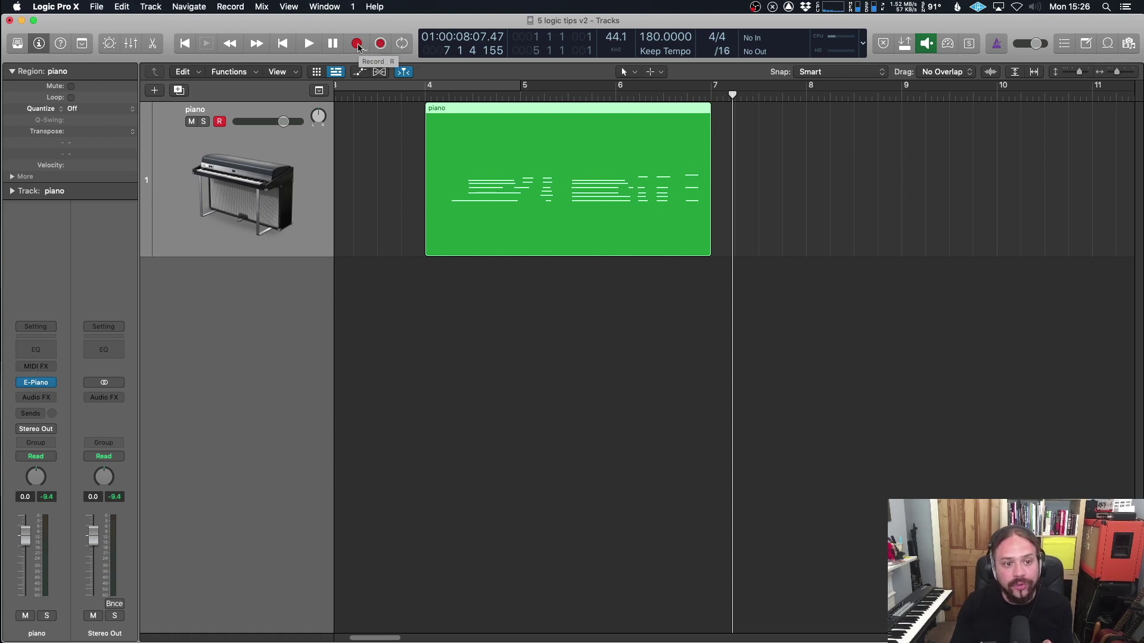
Add a Capture Recording button to the control bar through Customize Control Bar and Display.
right_click(905, 31)
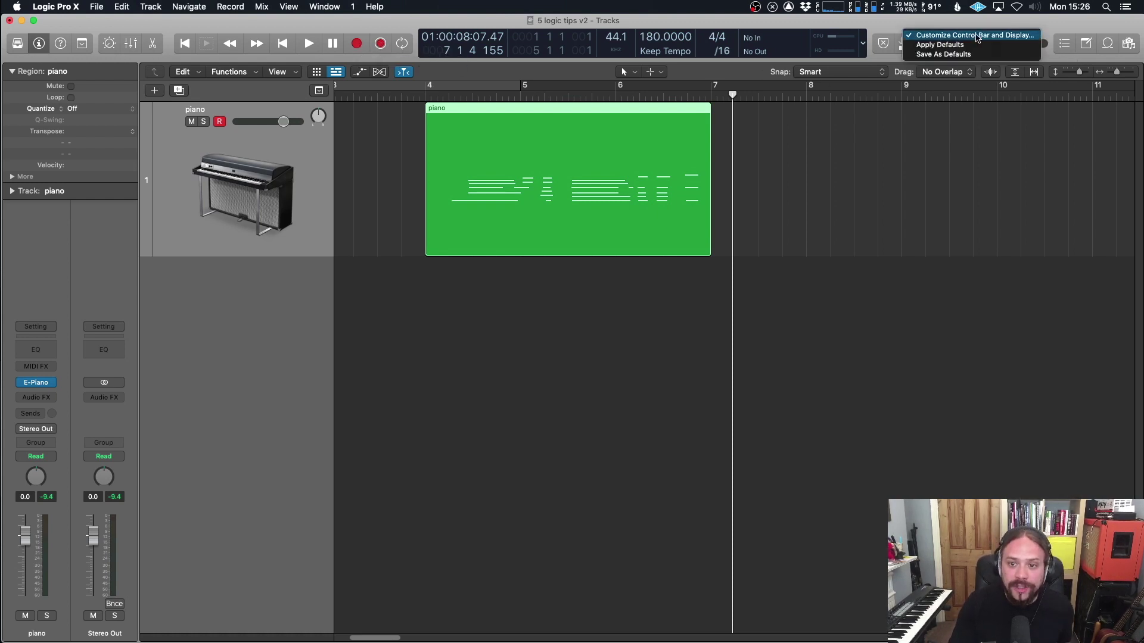
left_click(971, 36)
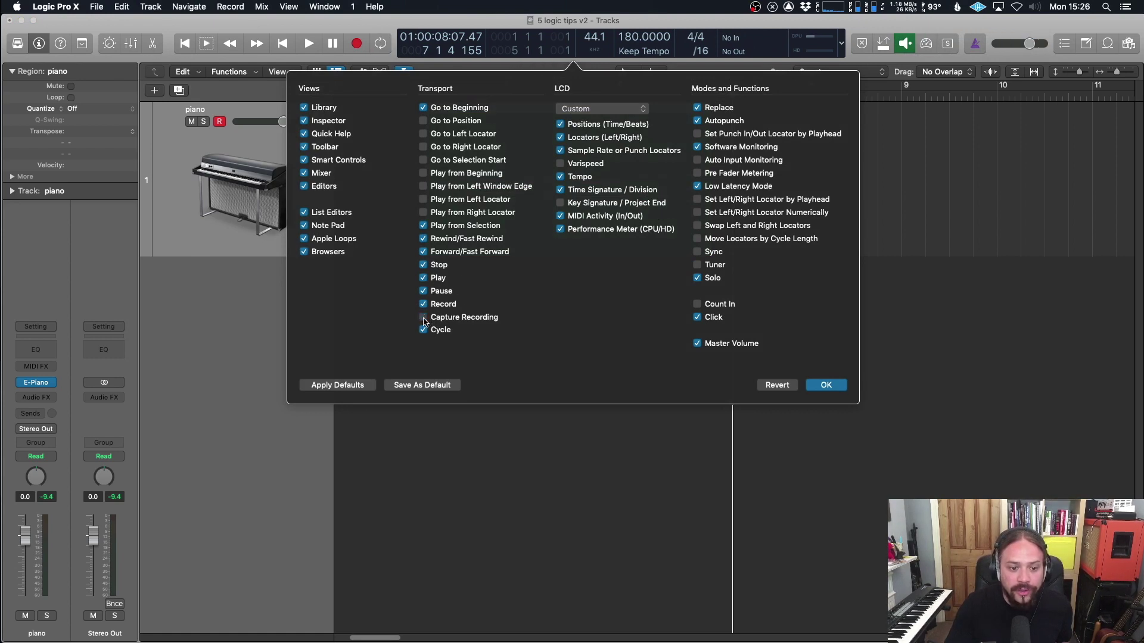
left_click(826, 387)
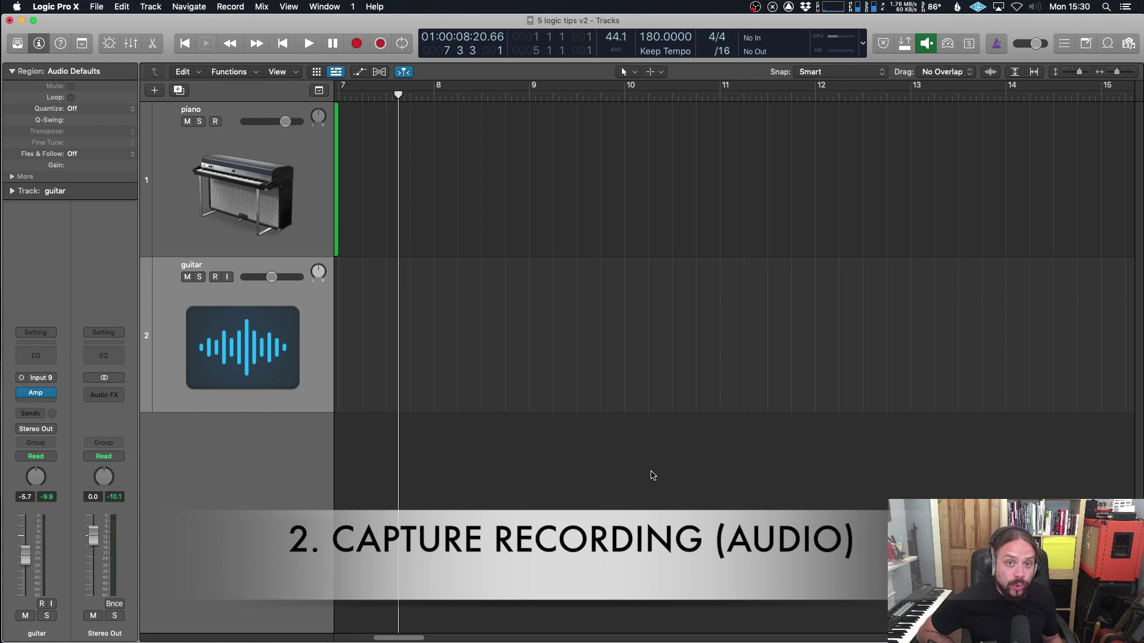
Arm the guitar track, play along, and capture the take as region guitar#02.
key("alt+r")
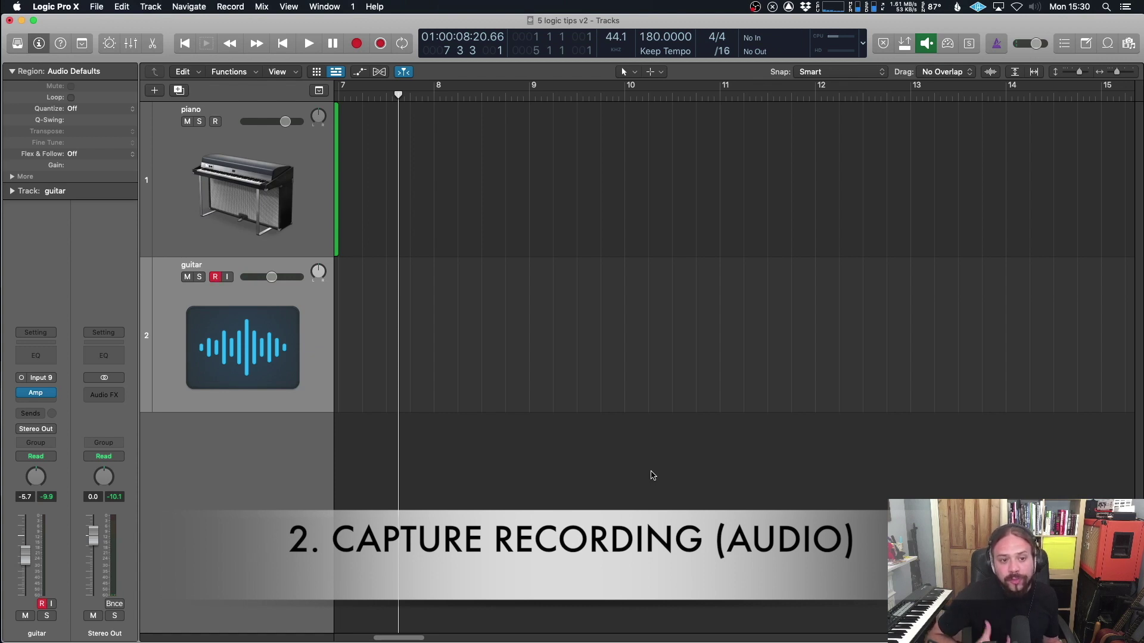
key("alt+r")
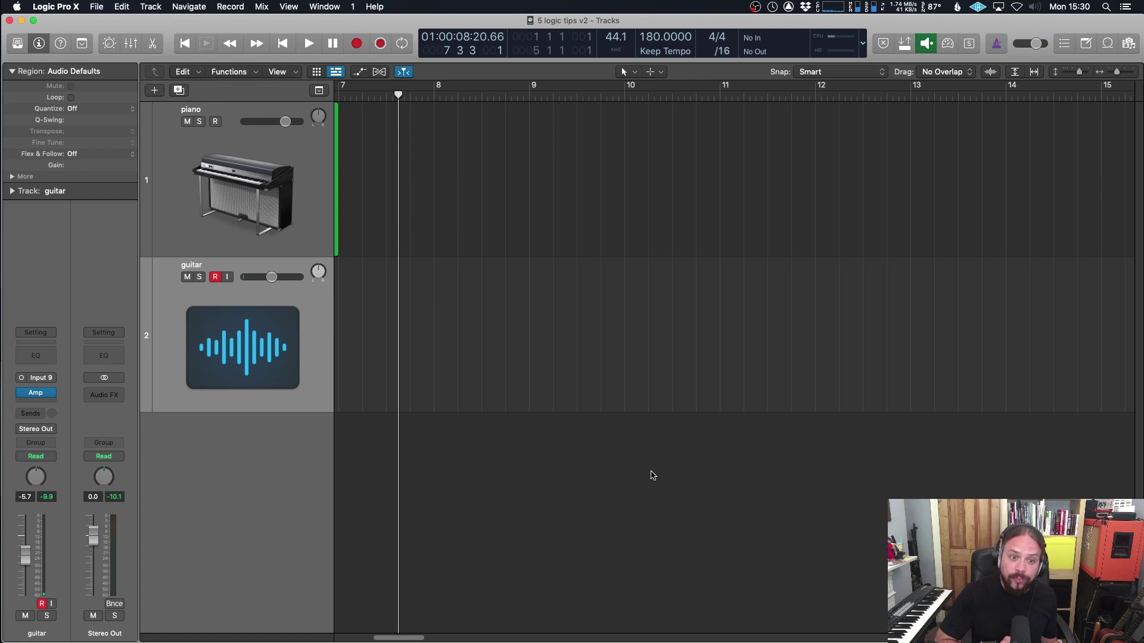
key("space")
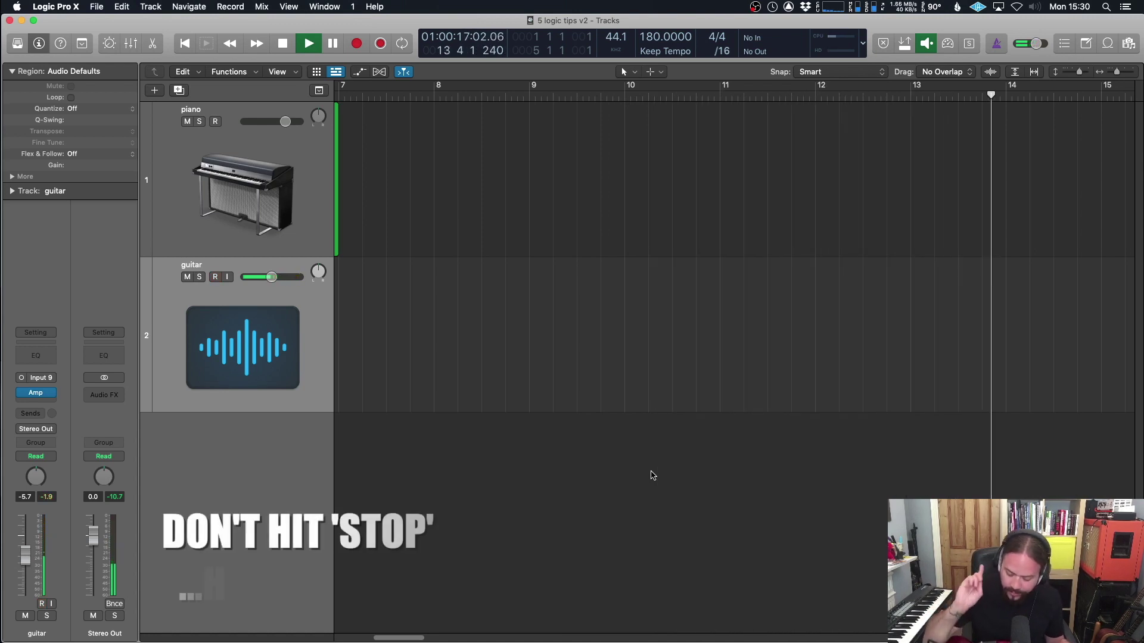
key("r")
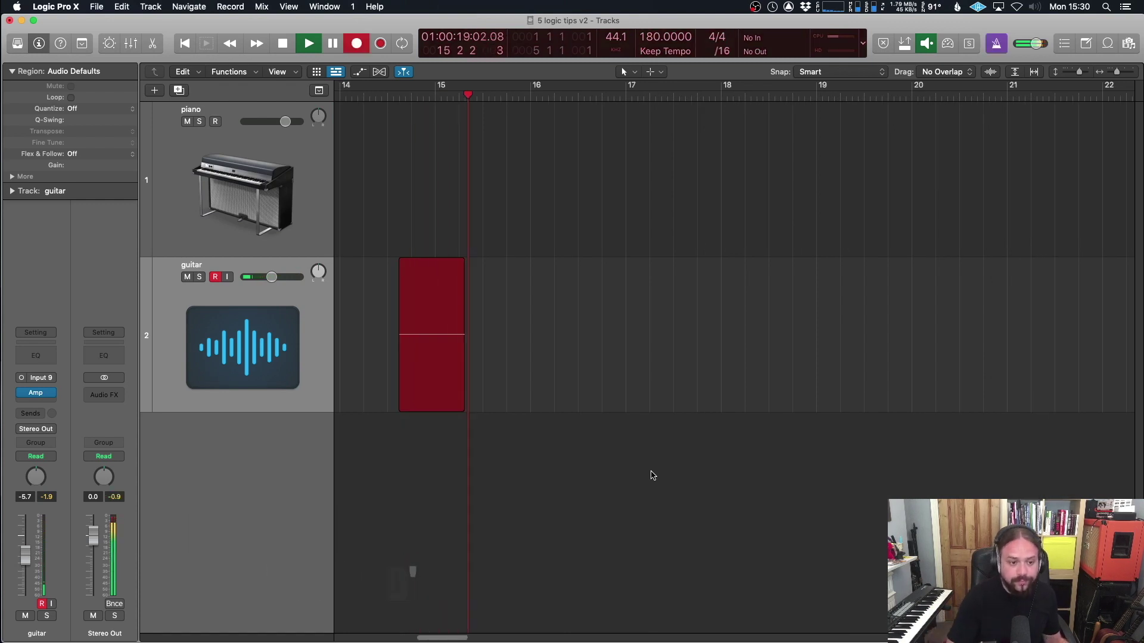
key("space")
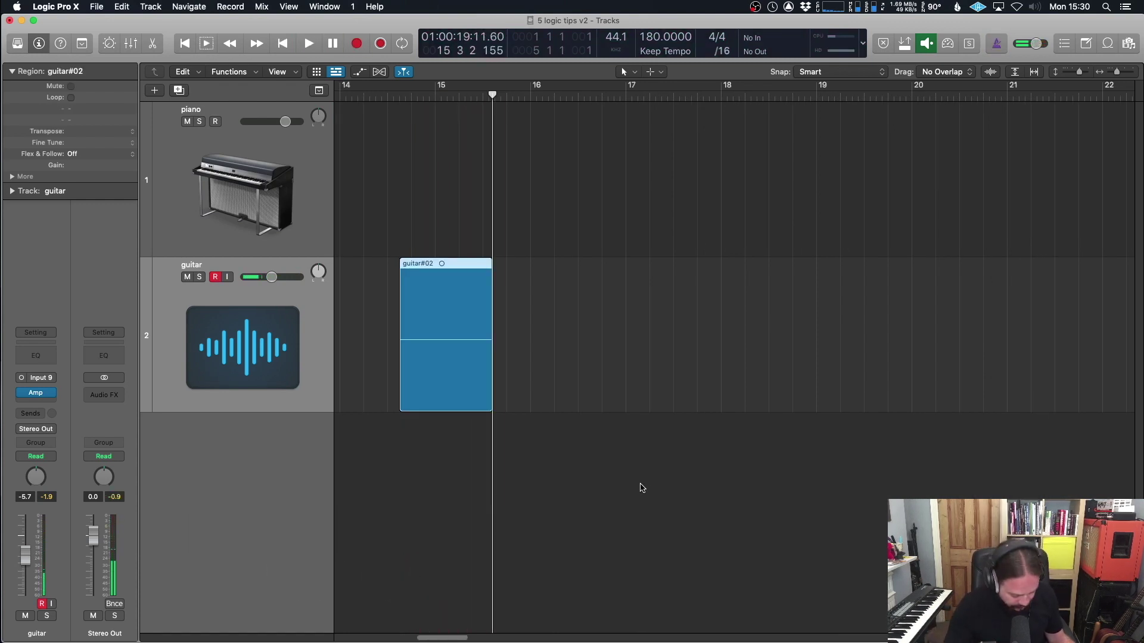
Extend the guitar#02 region's start earlier to bar 7 to reveal the whole performance.
scroll(534, 418, "left", 10)
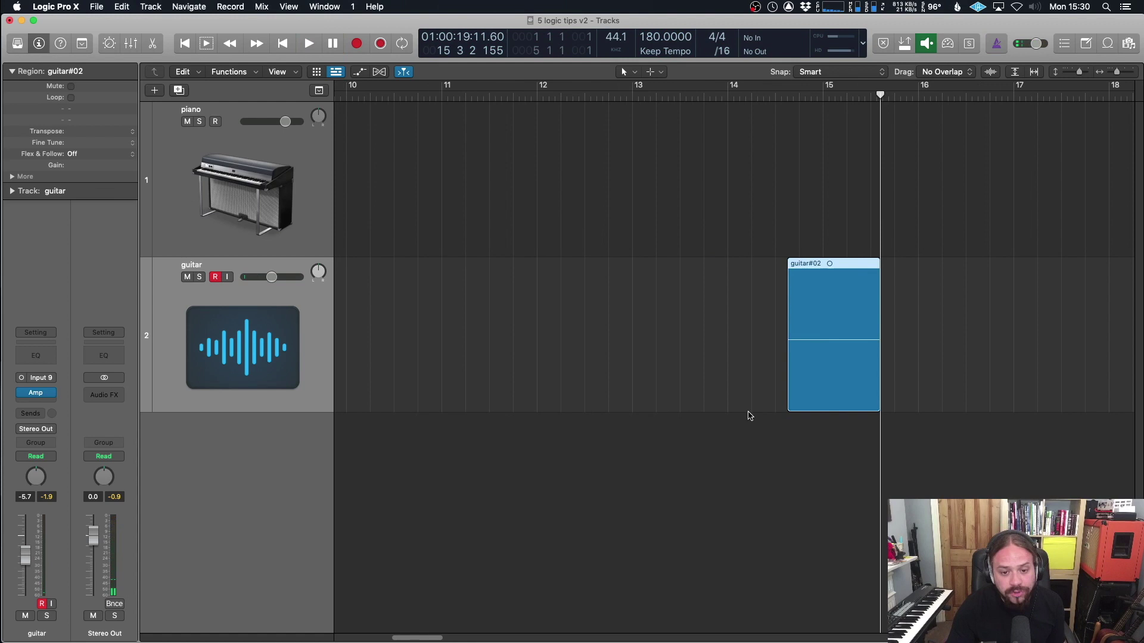
left_click_drag(788, 406, 359, 410)
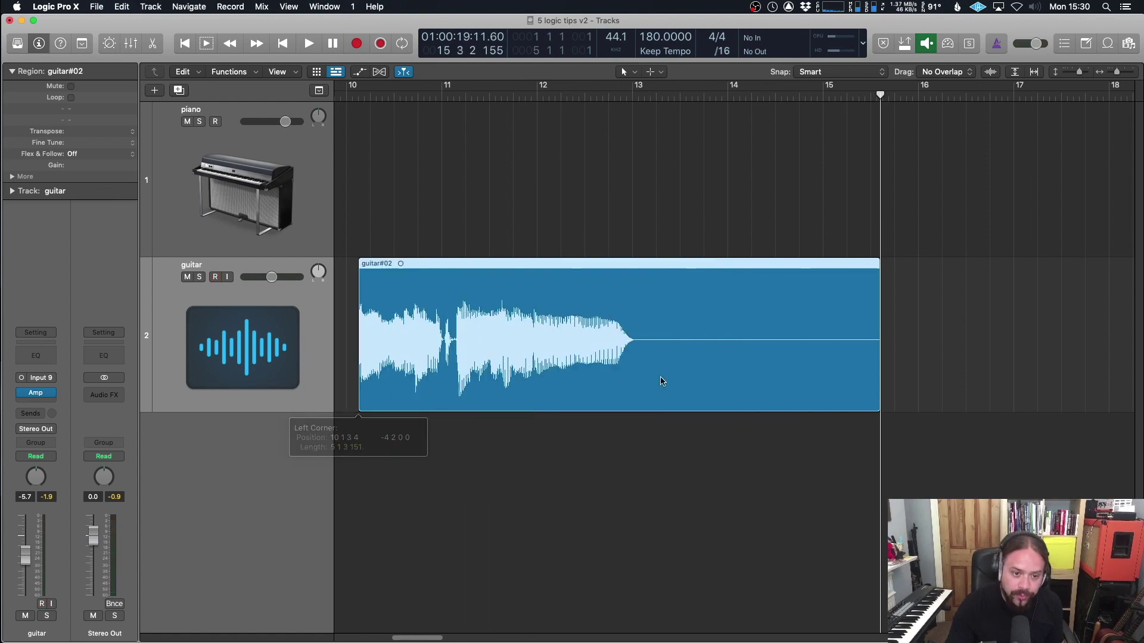
scroll(661, 381, "left", 6)
left_click_drag(598, 405, 394, 408)
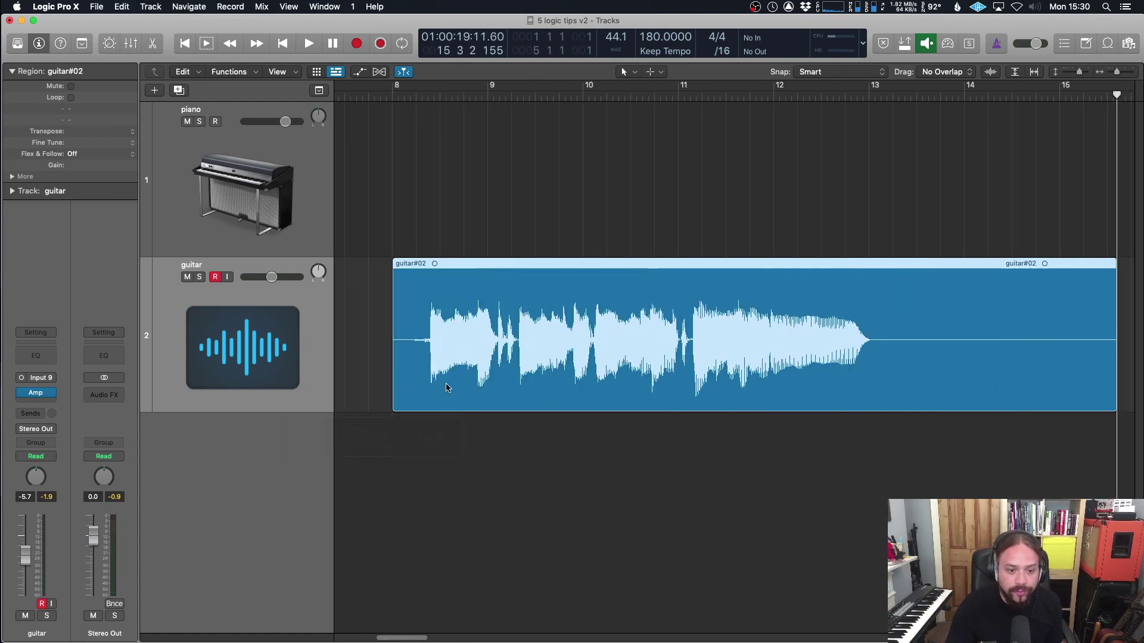
scroll(477, 393, "left", 5)
left_click_drag(536, 403, 514, 402)
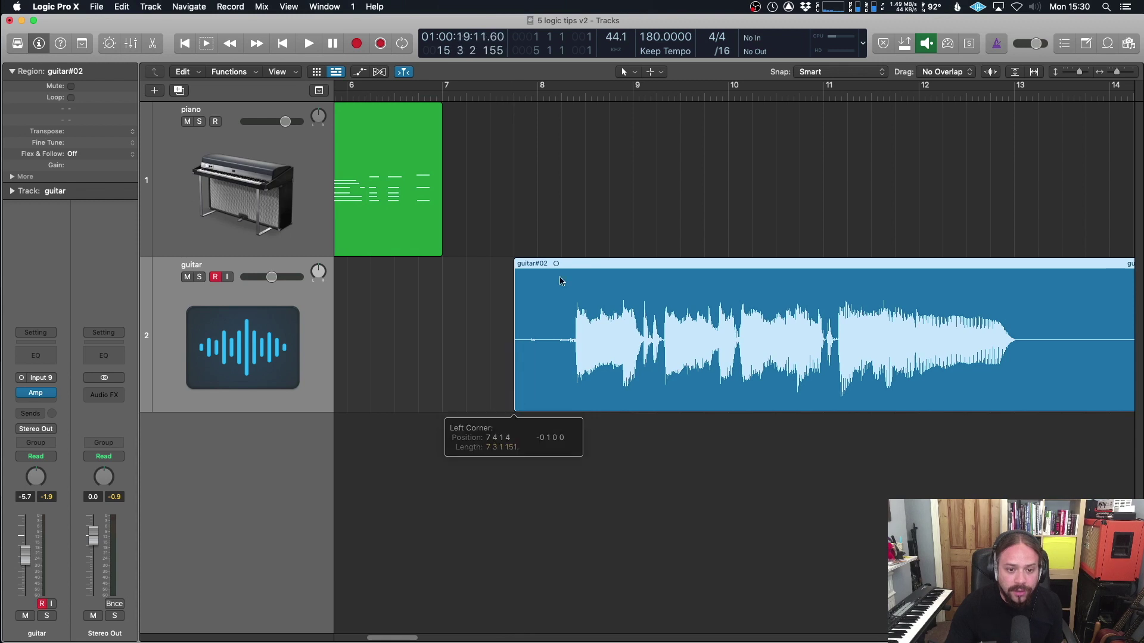
Play back the captured guitar take from its start.
left_click(563, 96)
key("space")
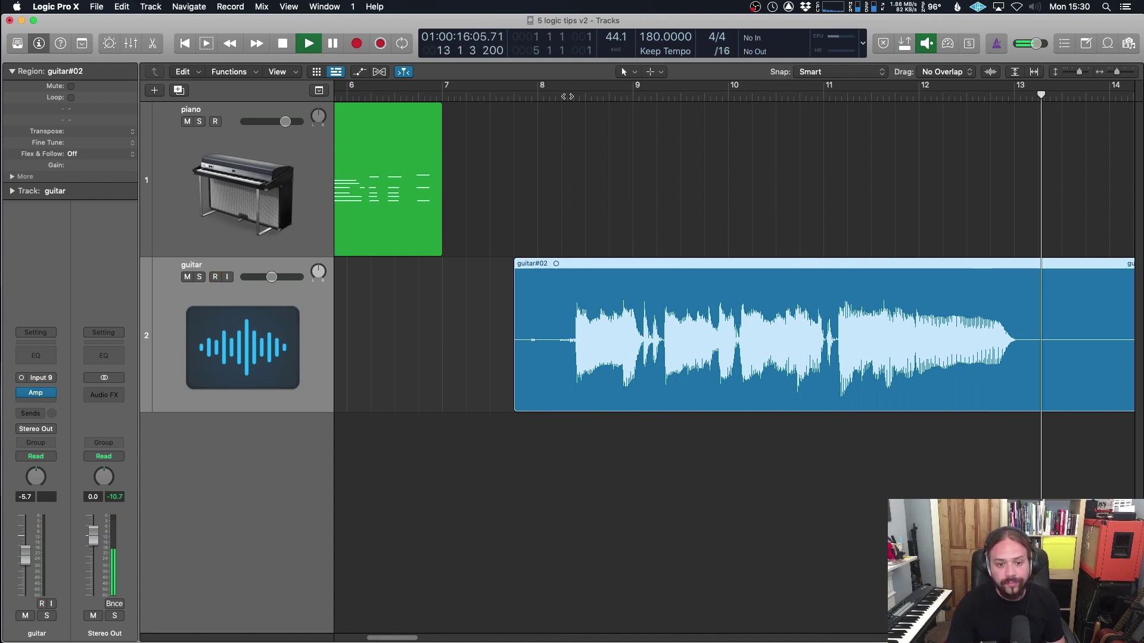
key("space")
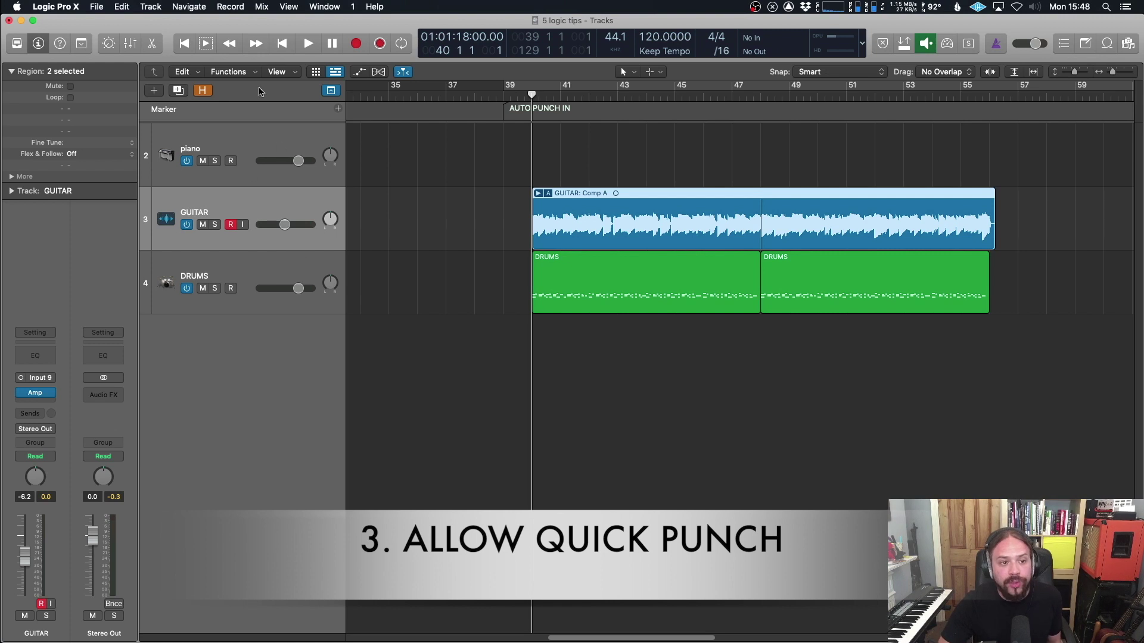
Enable Record > Allow Quick Punch-In and place the playhead just before bar 41.
left_click(232, 8)
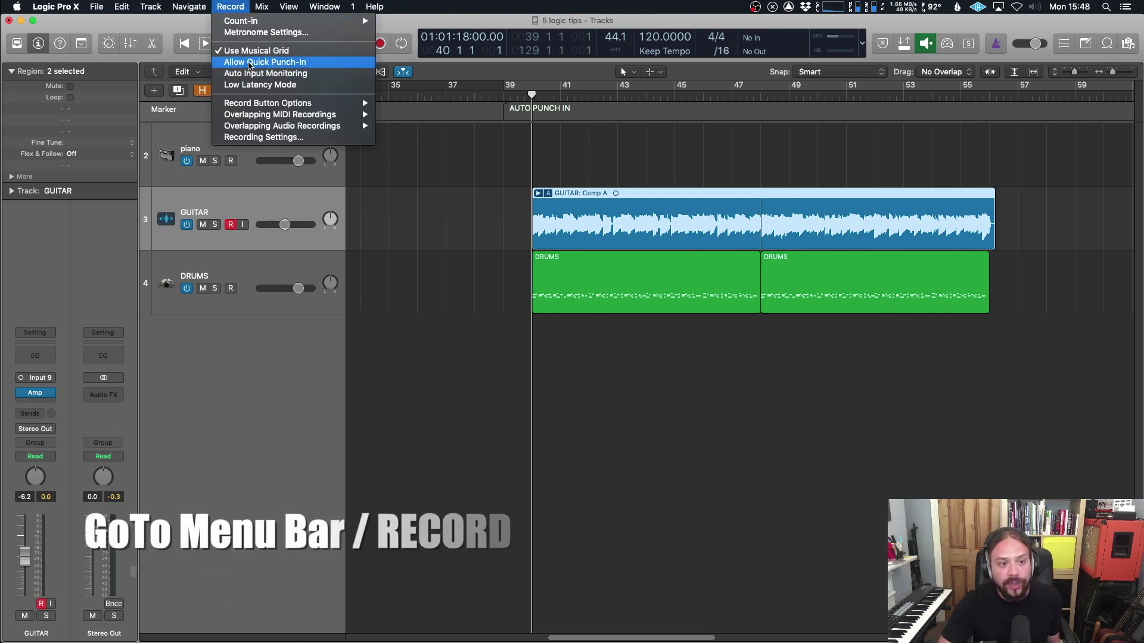
left_click(248, 62)
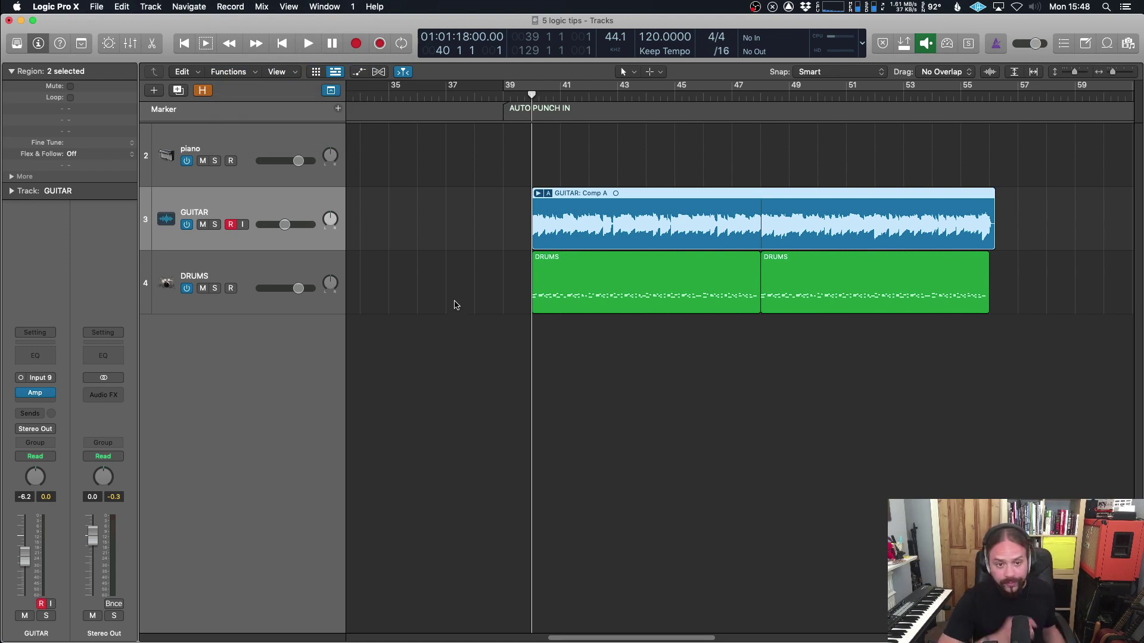
left_click(558, 95)
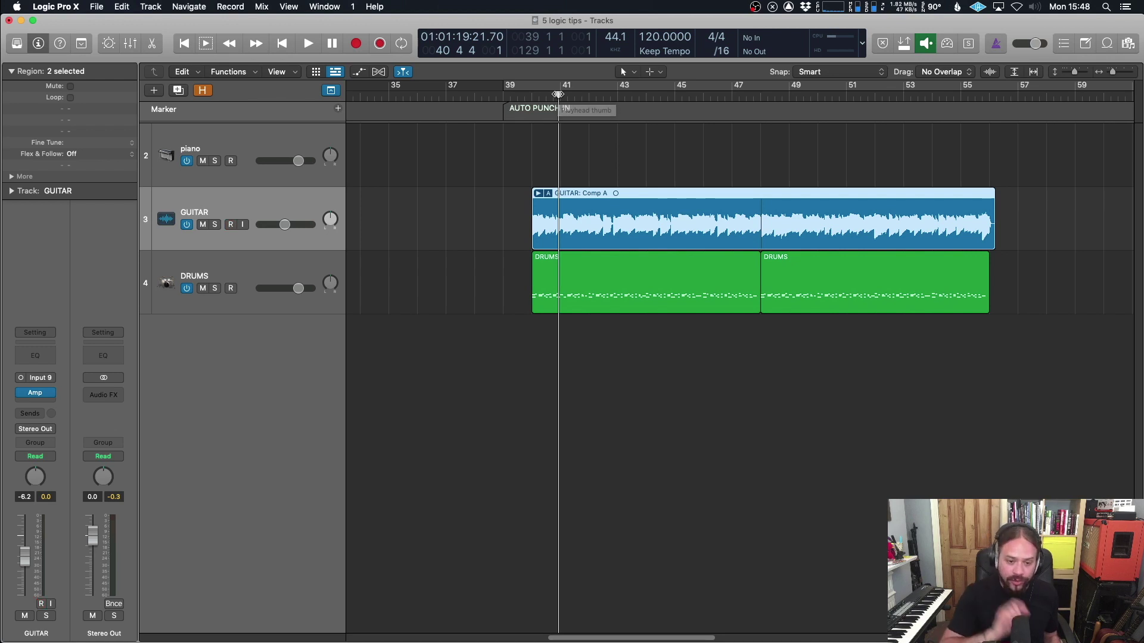
Play from bar 40, punching the GUITAR track in and out twice with R.
left_click_drag(558, 94, 560, 94)
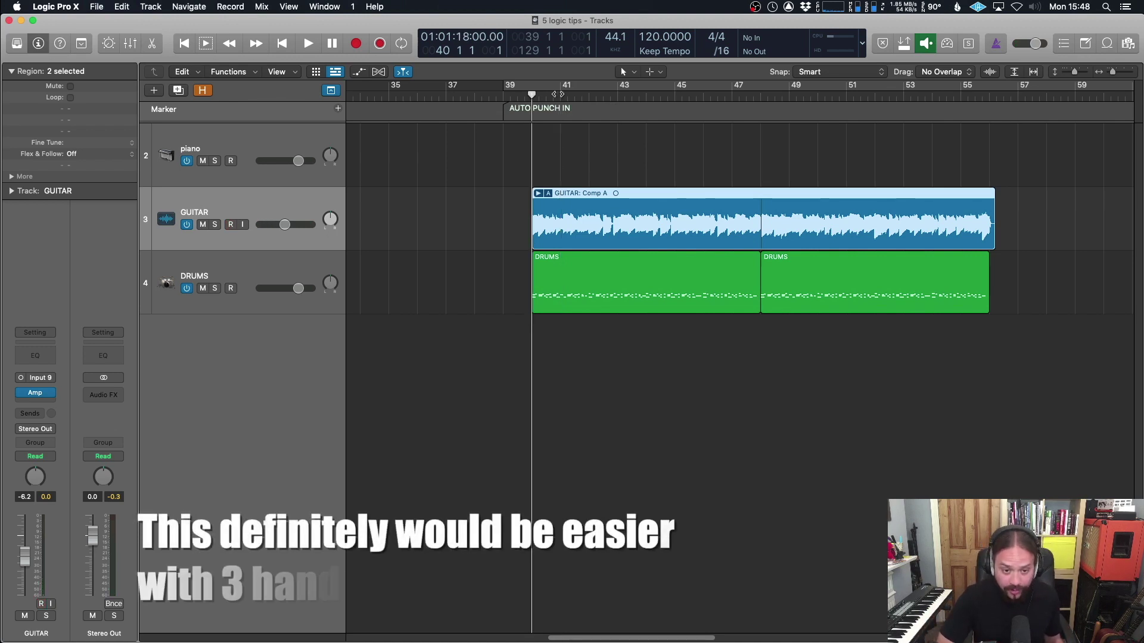
key("comma")
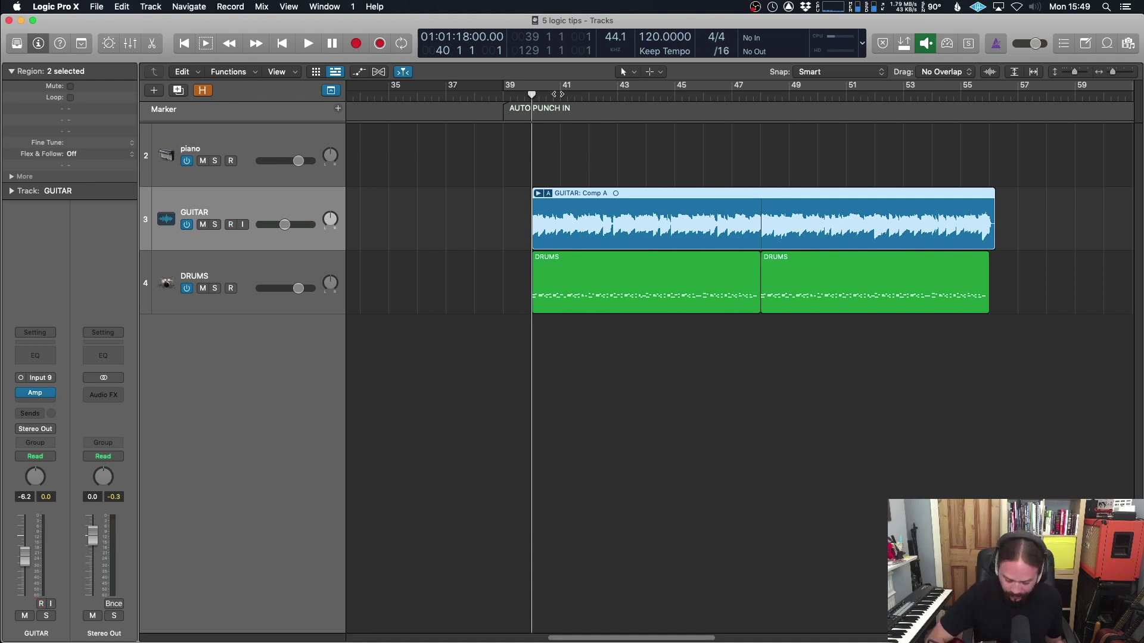
key("space")
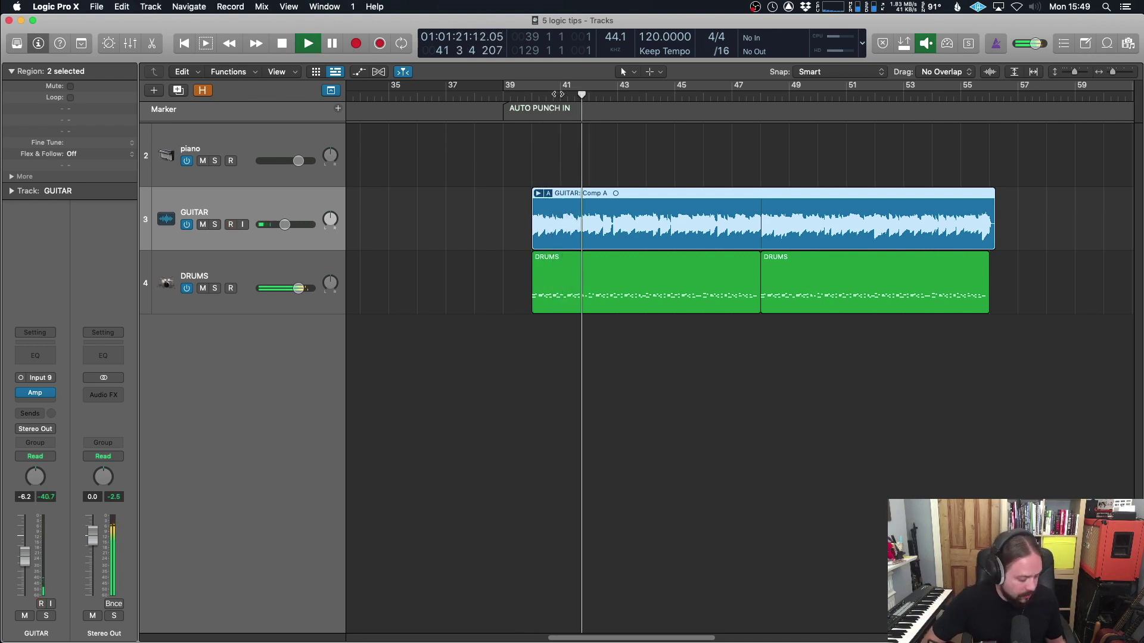
key("r")
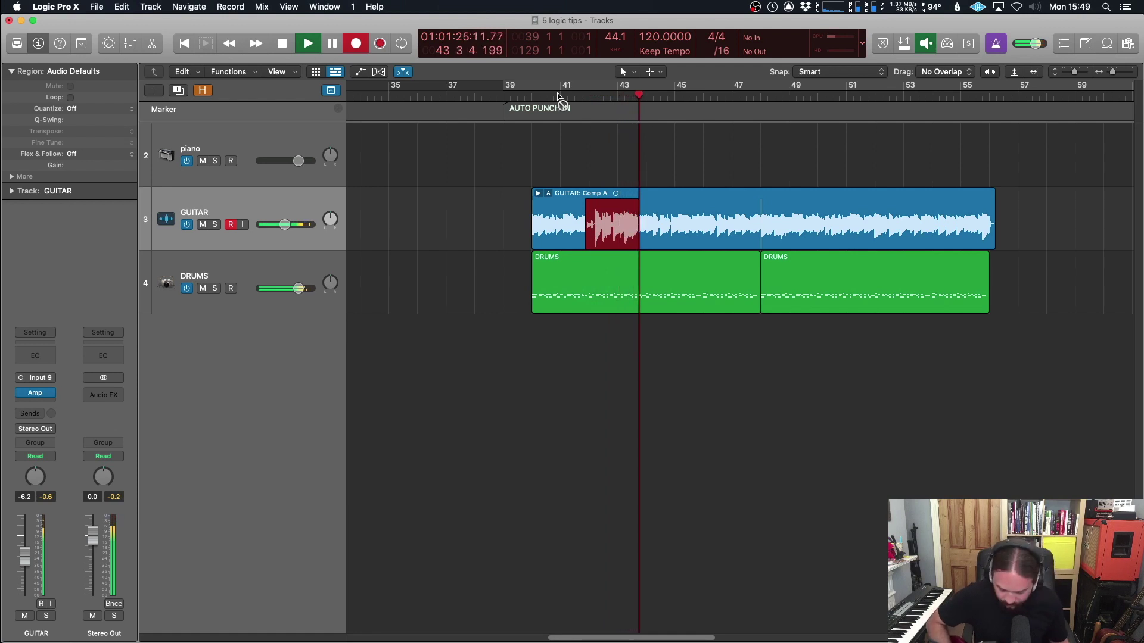
key("r")
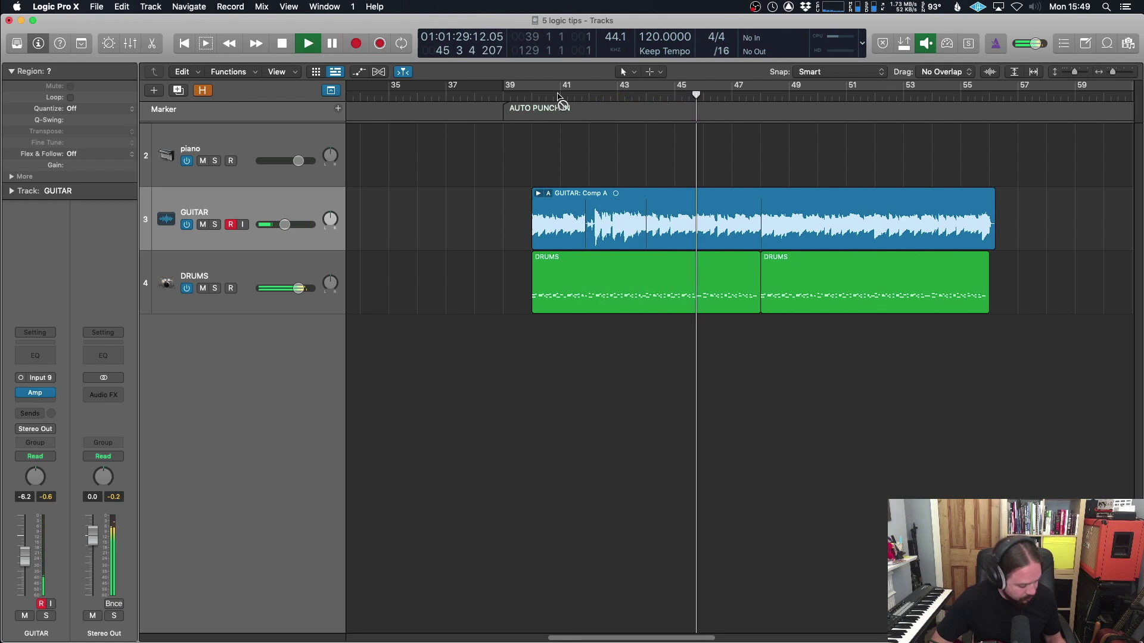
key("r")
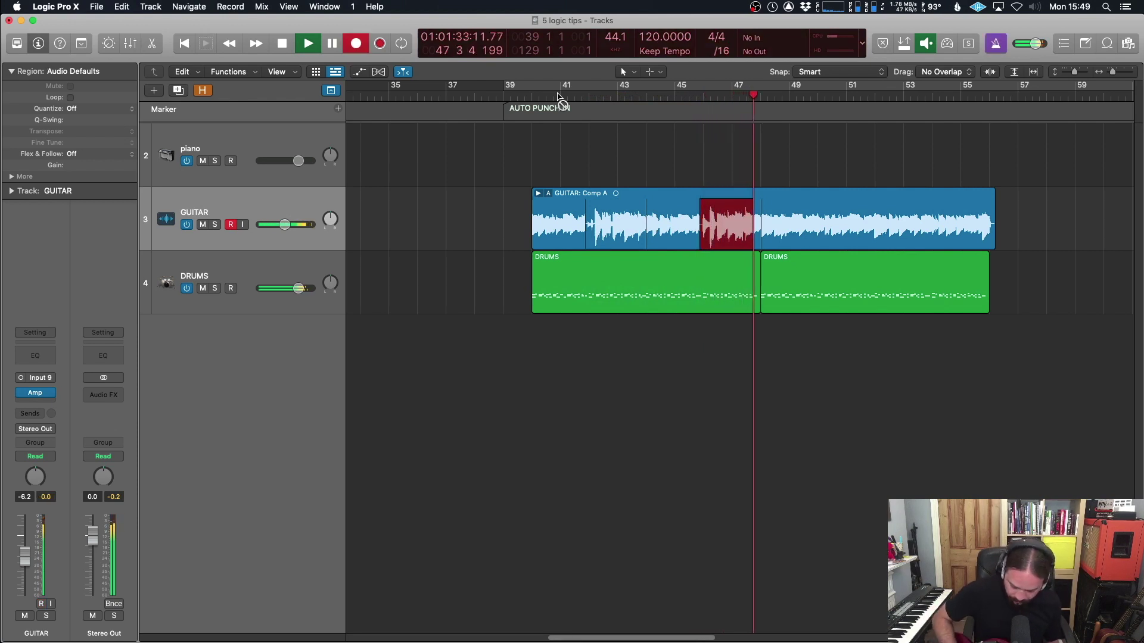
key("r")
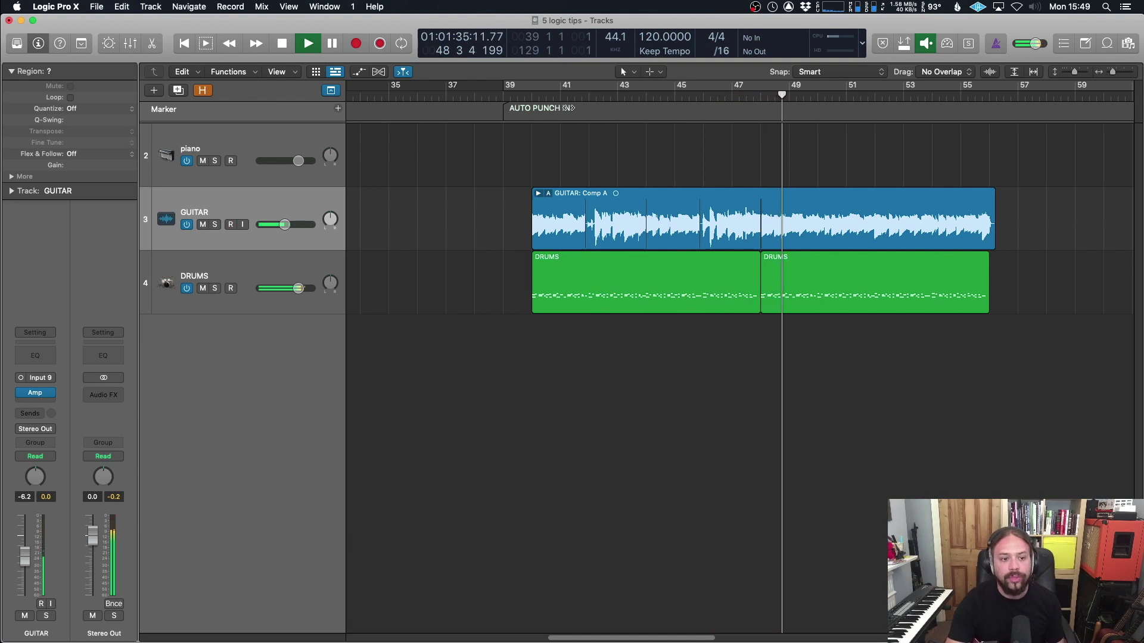
key("space")
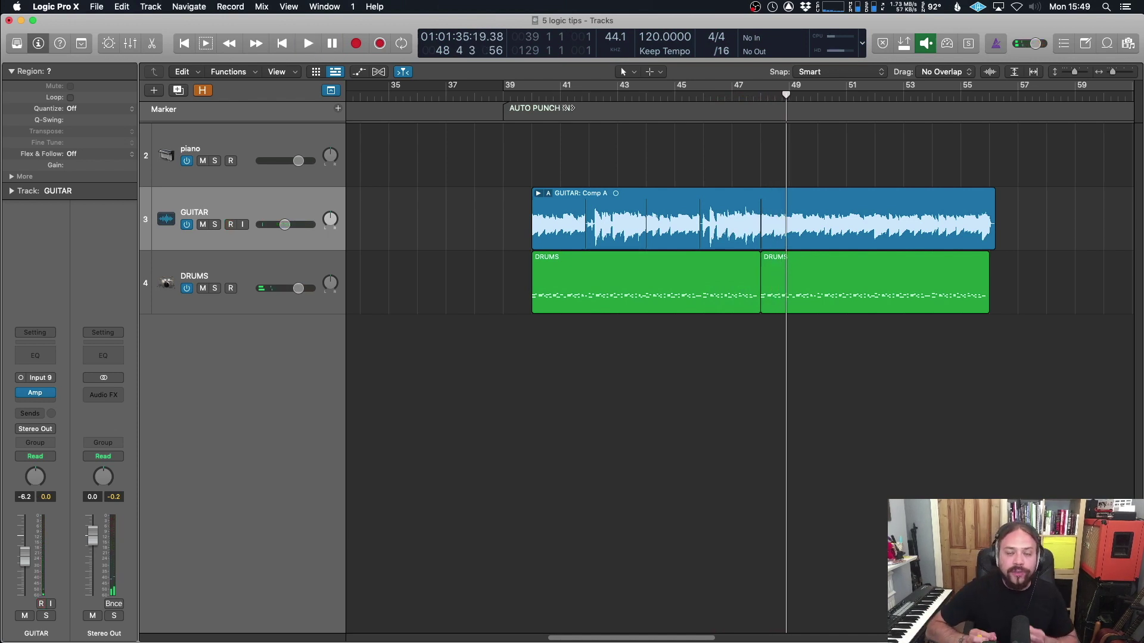
Toggle the GUITAR track's record arming with Ctrl-Alt-R, leaving it armed.
key("ctrl+alt+r")
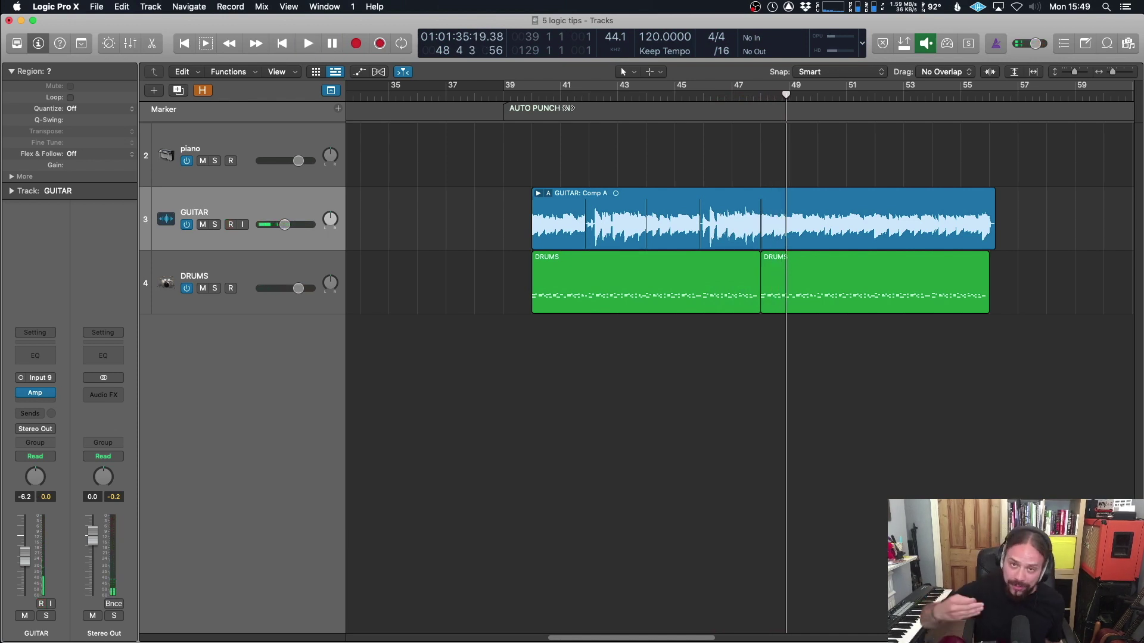
key("ctrl+alt+r")
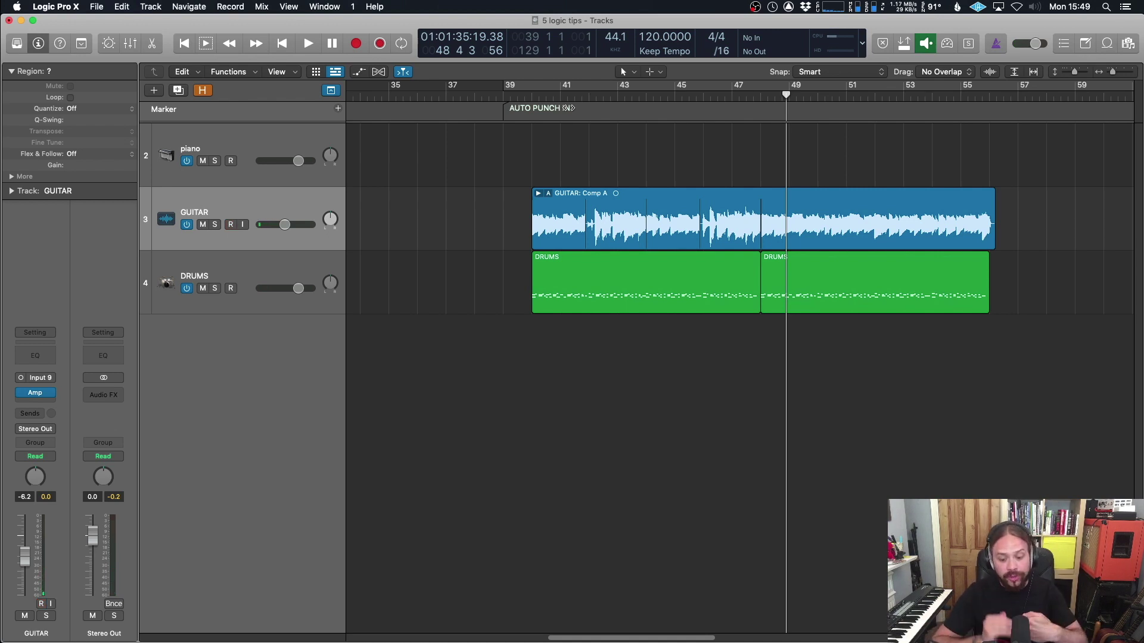
key("ctrl+alt+r")
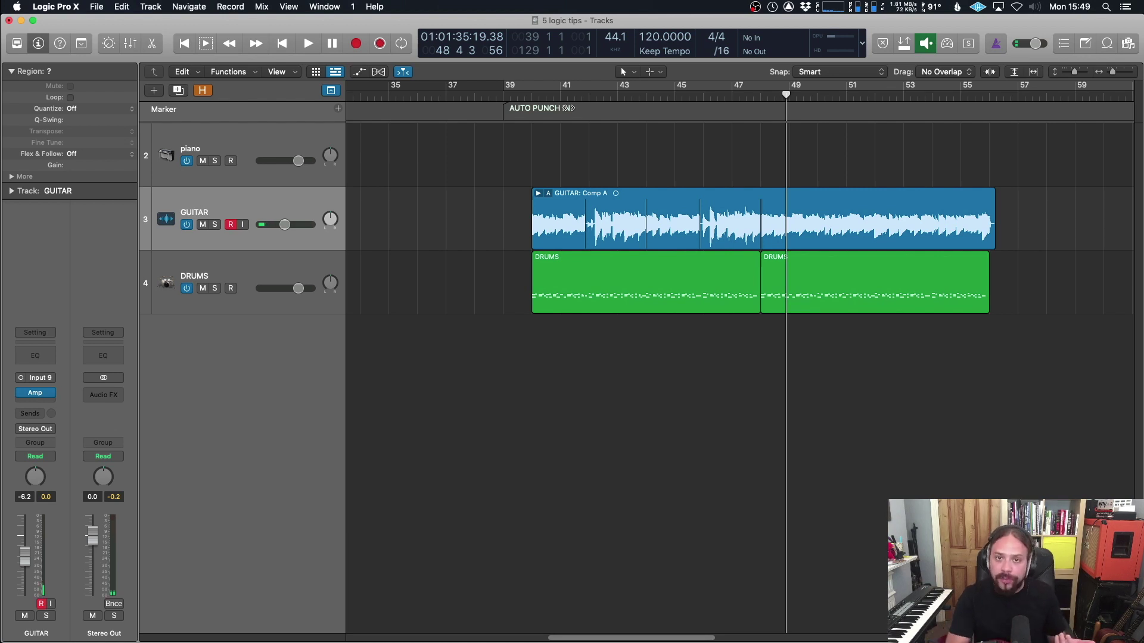
key("ctrl+alt+r")
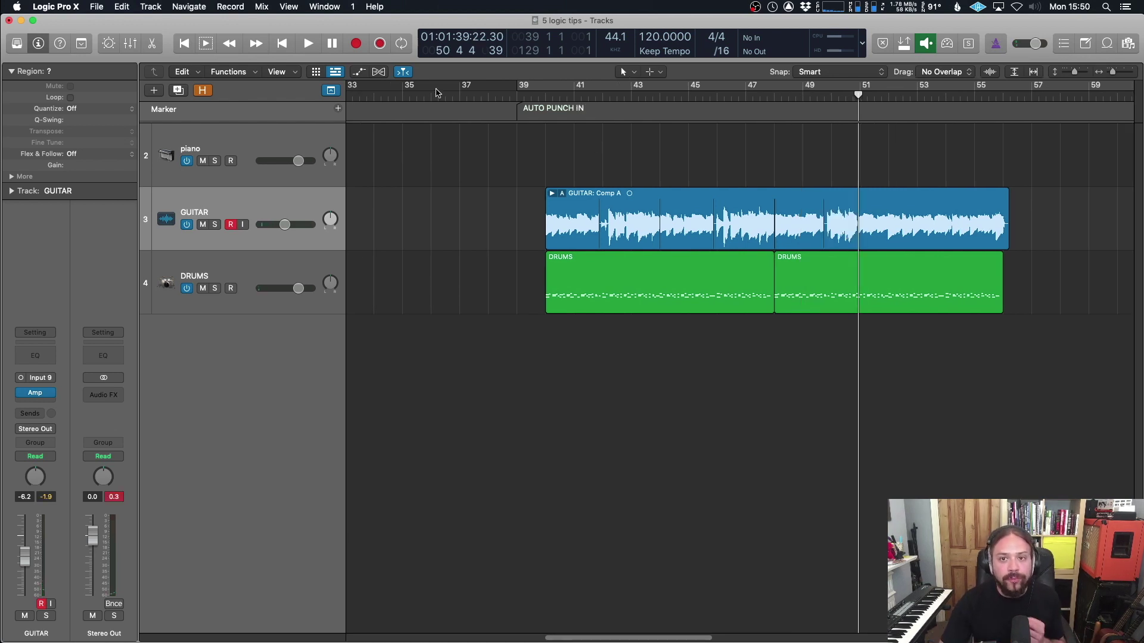
Toggle Auto Input Monitoring, then punch a short GUITAR take in around bar 50, starting playback at bar 48.
left_click(229, 6)
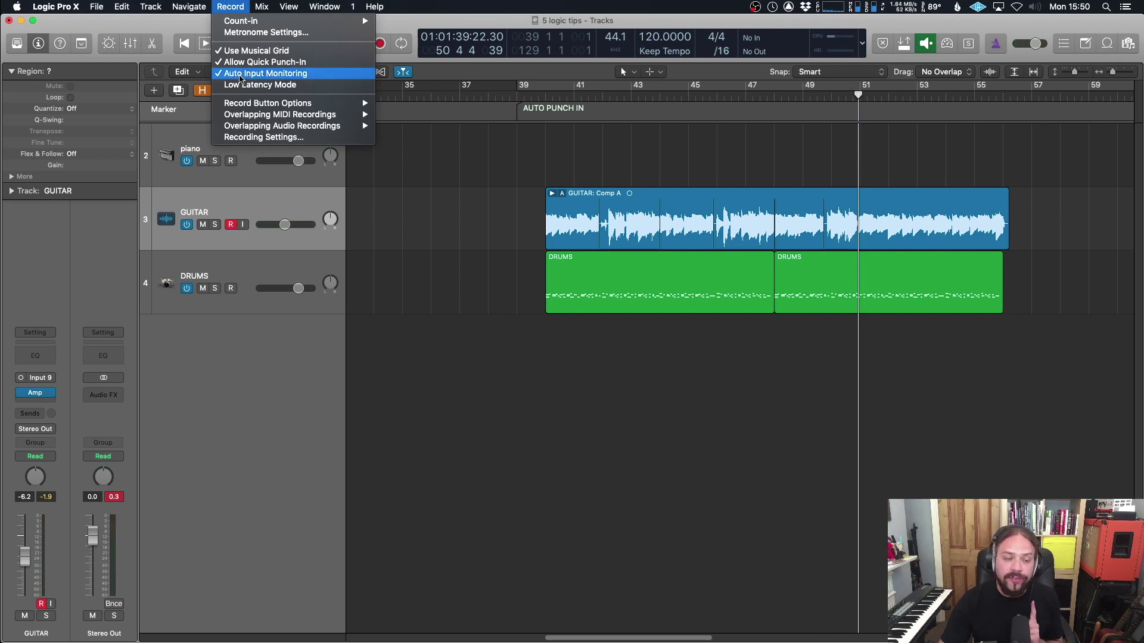
left_click(241, 73)
left_click(775, 95)
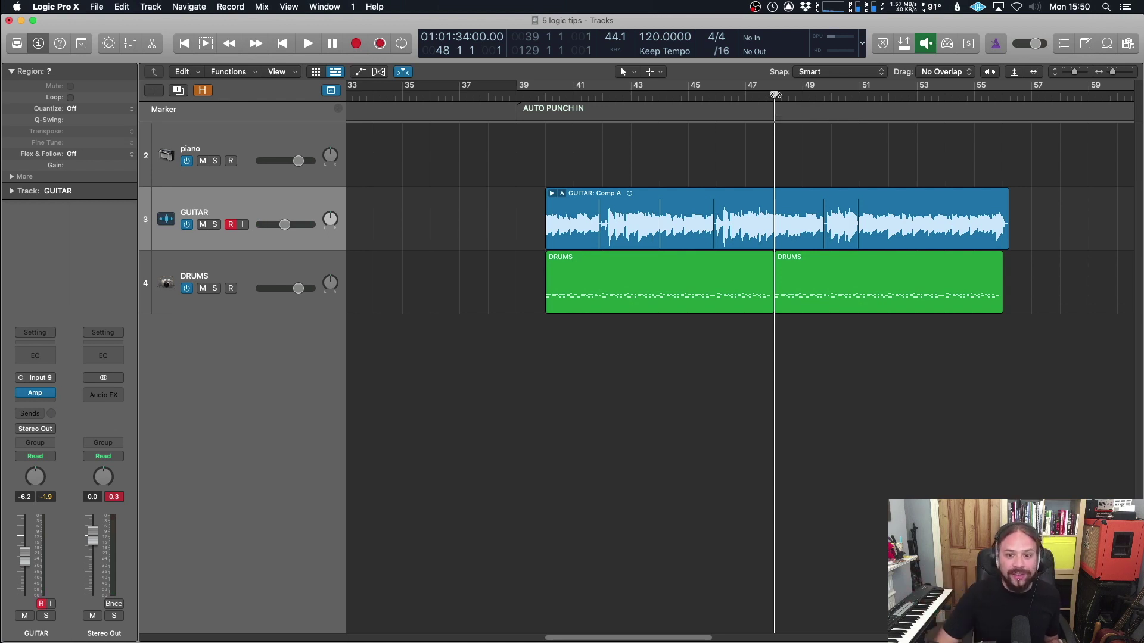
left_click(673, 97)
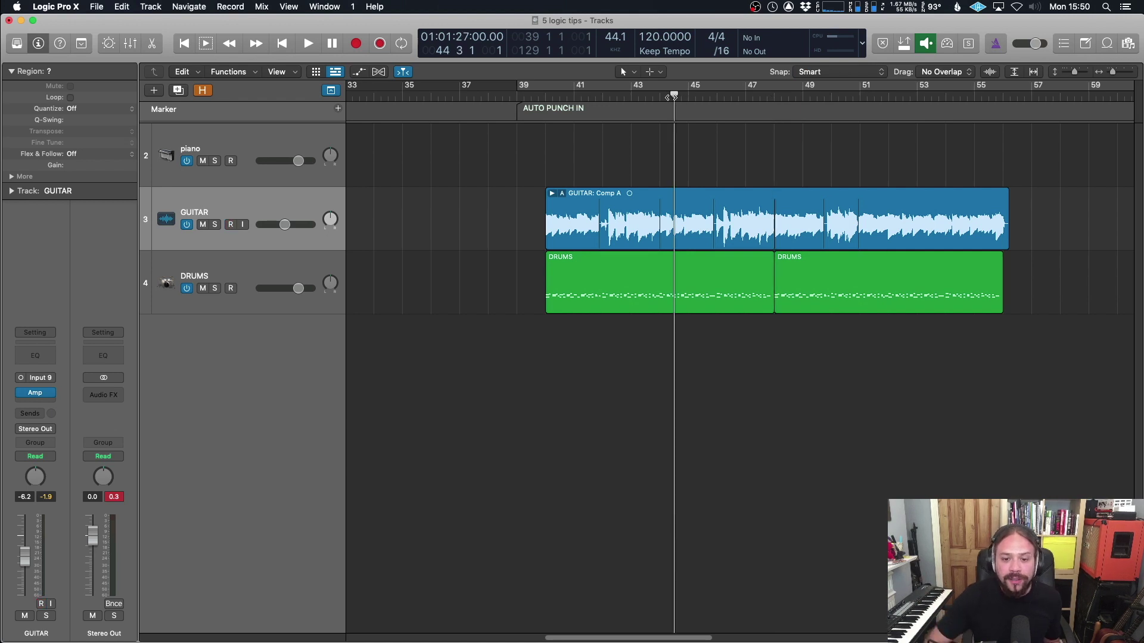
scroll(715, 113, "right", 1)
left_click(765, 96)
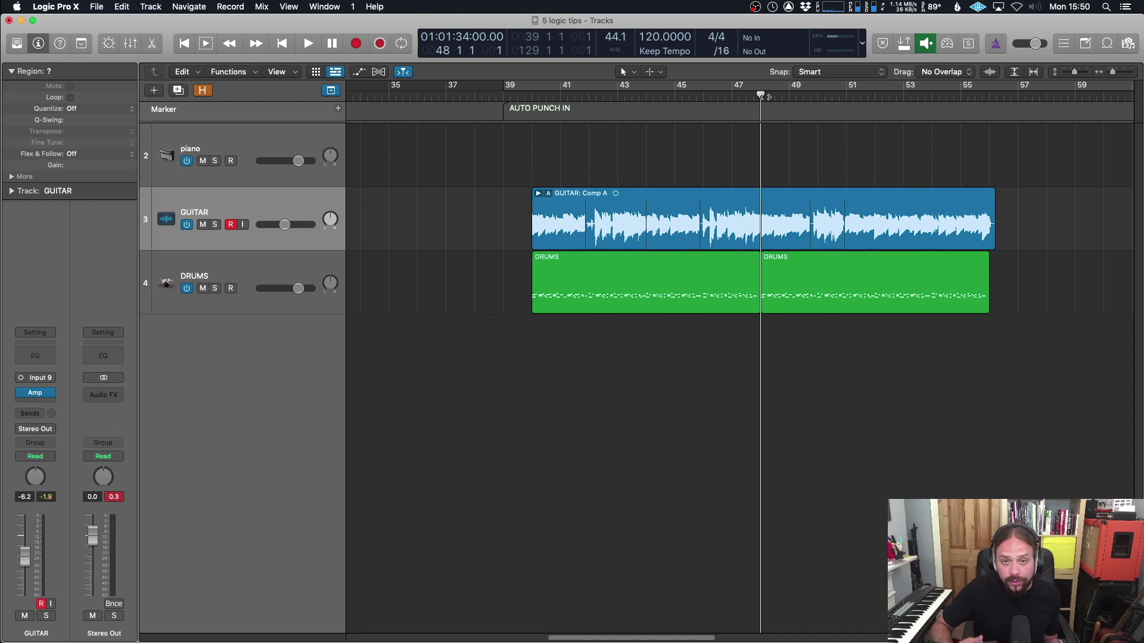
key("space")
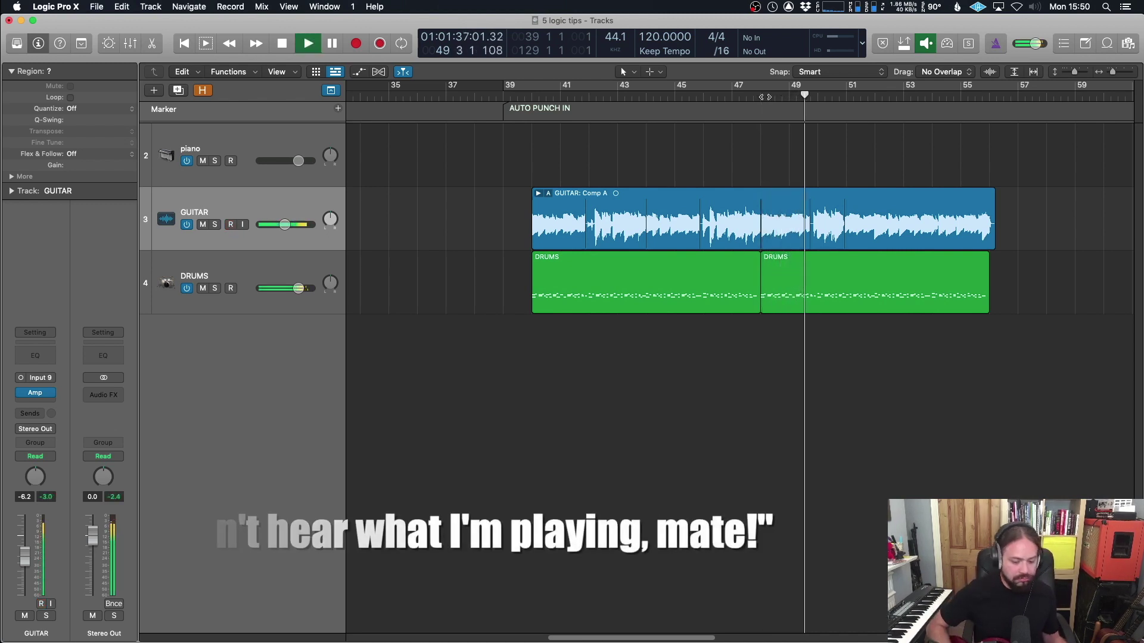
key("r")
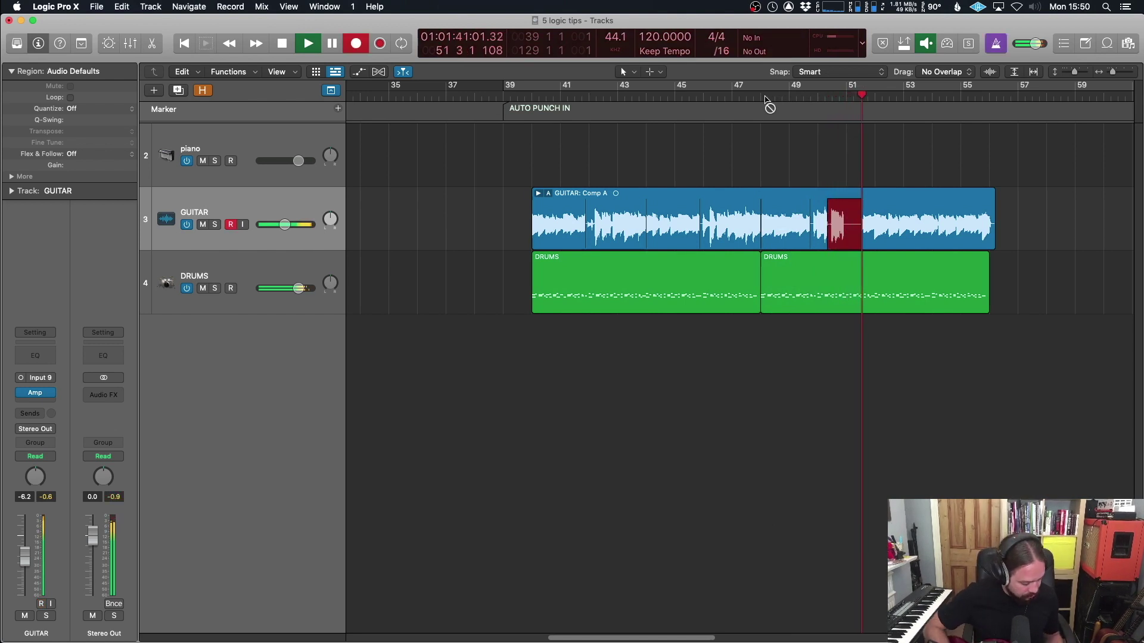
key("space")
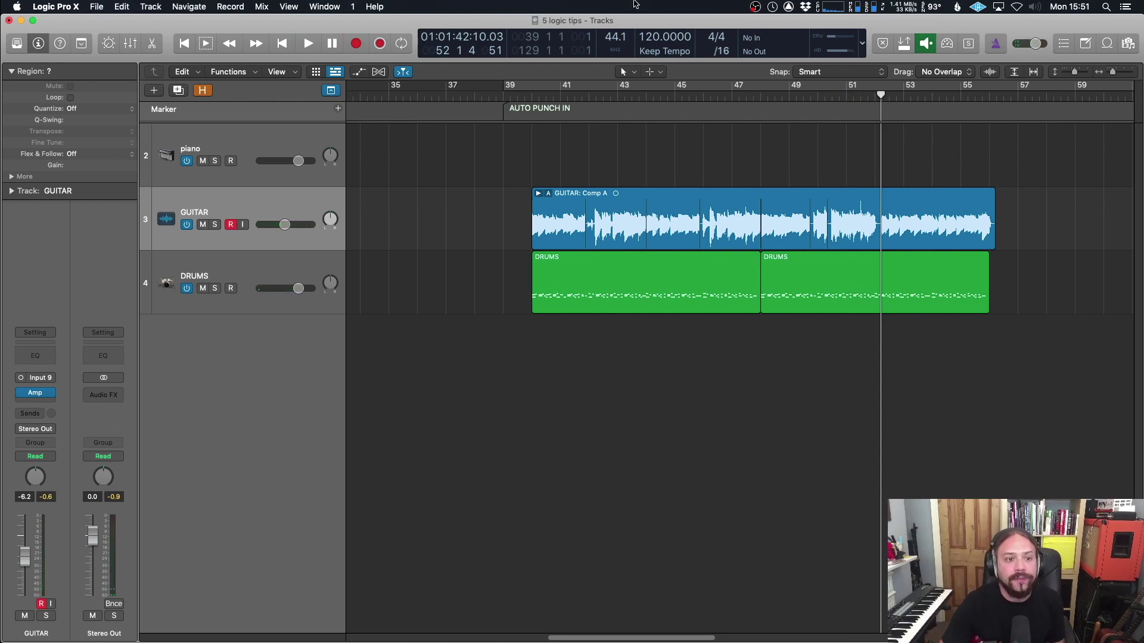
Switch Auto Input Monitoring off and confirm it is unchecked.
left_click(267, 5)
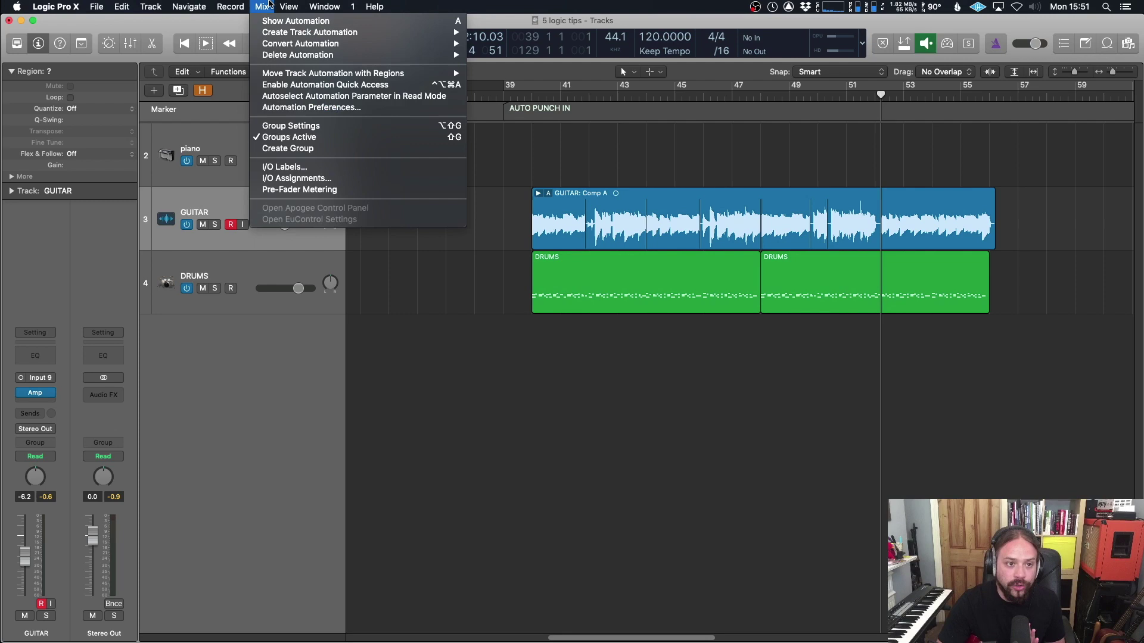
mouse_move(238, 5)
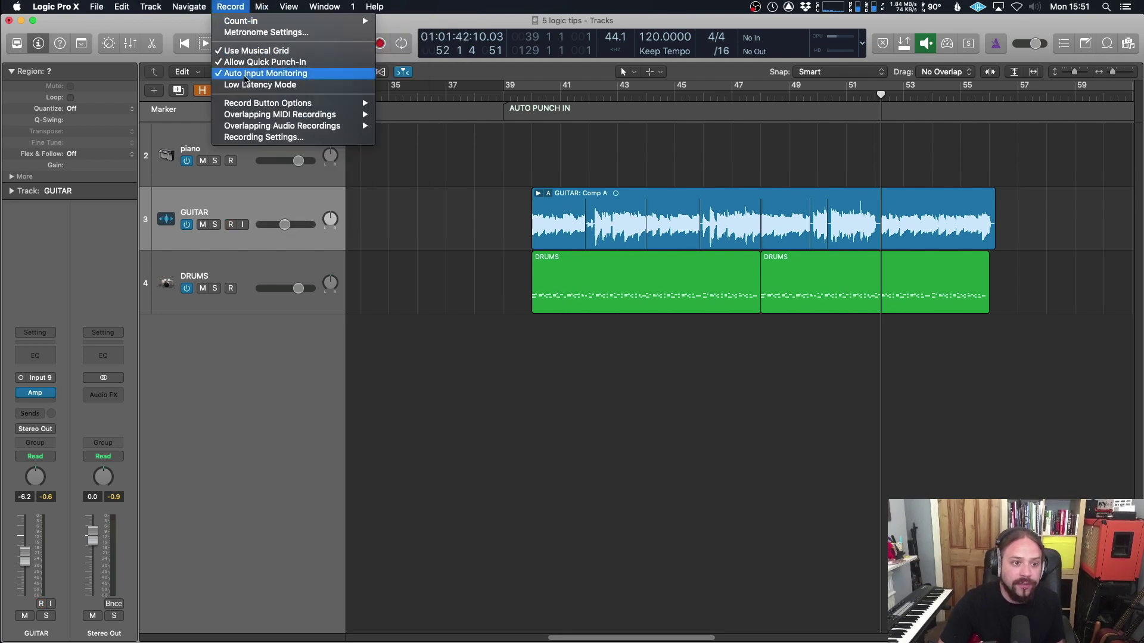
left_click(246, 74)
left_click(233, 5)
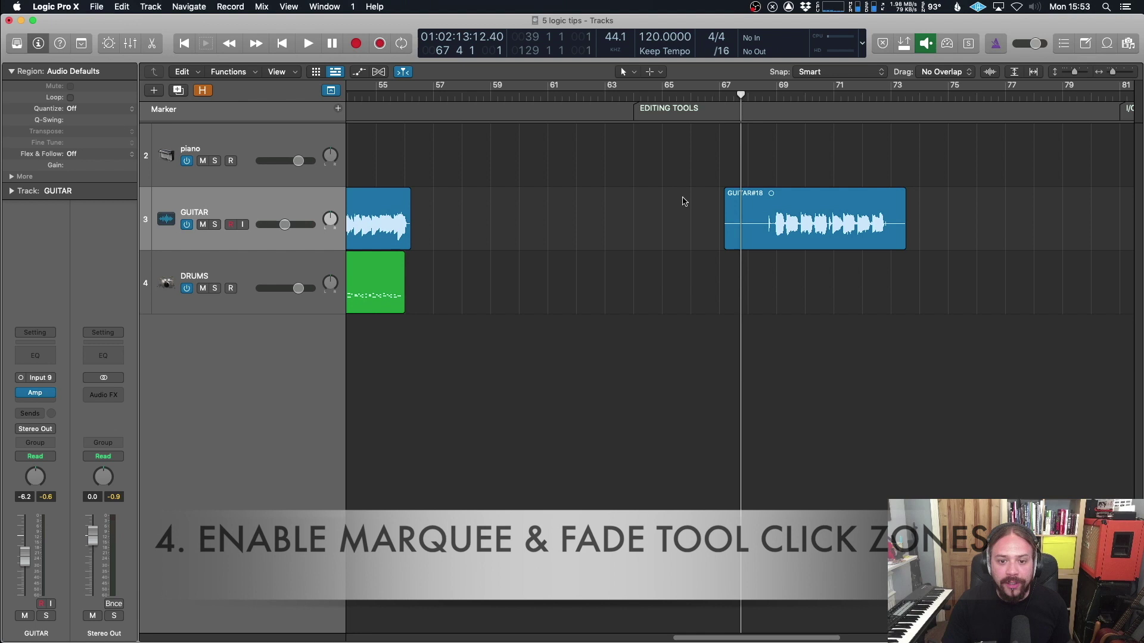
Zoom in on the GUITAR lane and trim the start of the GUITAR#18 region.
key("super+Down")
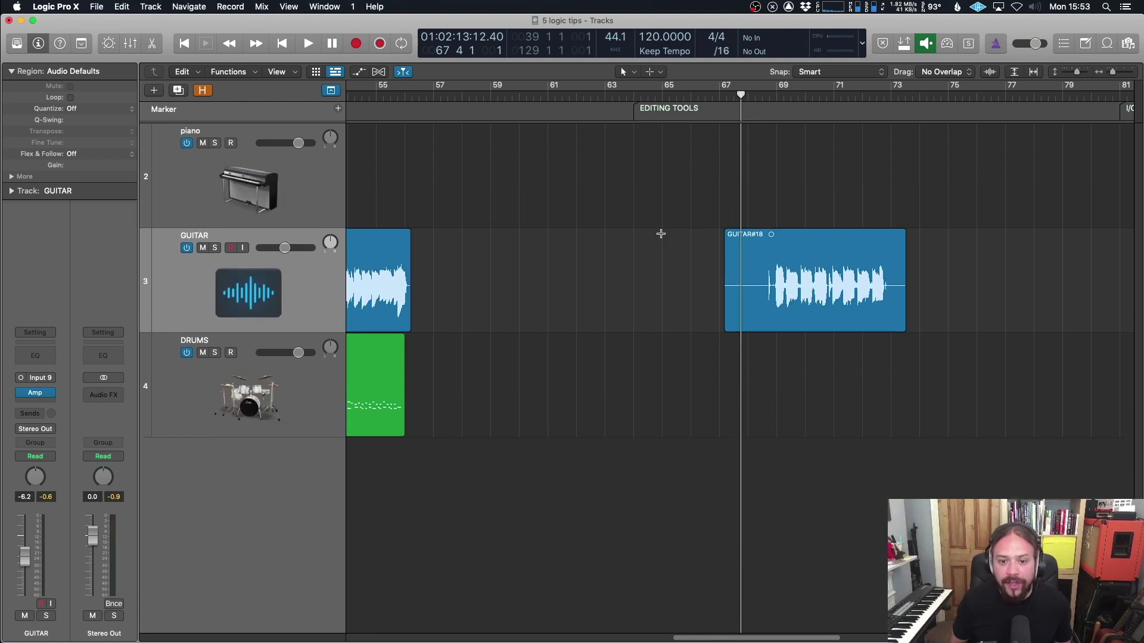
key("super+Right")
scroll(714, 233, "right", 5)
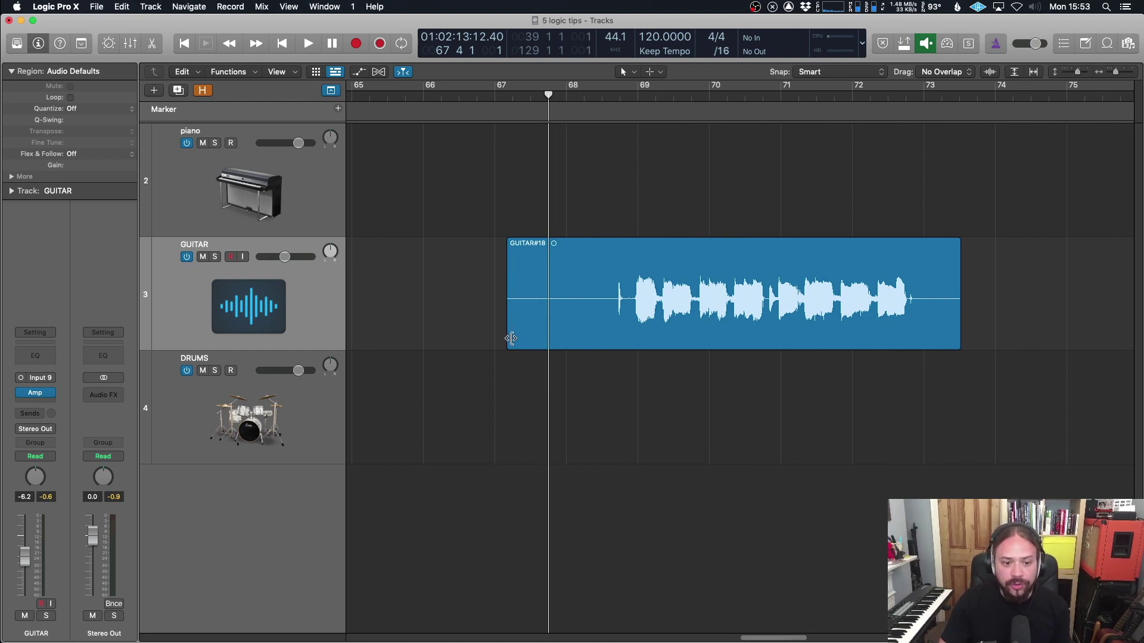
mouse_move(510, 337)
left_mouse_down()
mouse_move(702, 341)
mouse_move(449, 332)
mouse_move(582, 332)
mouse_move(524, 331)
left_mouse_up()
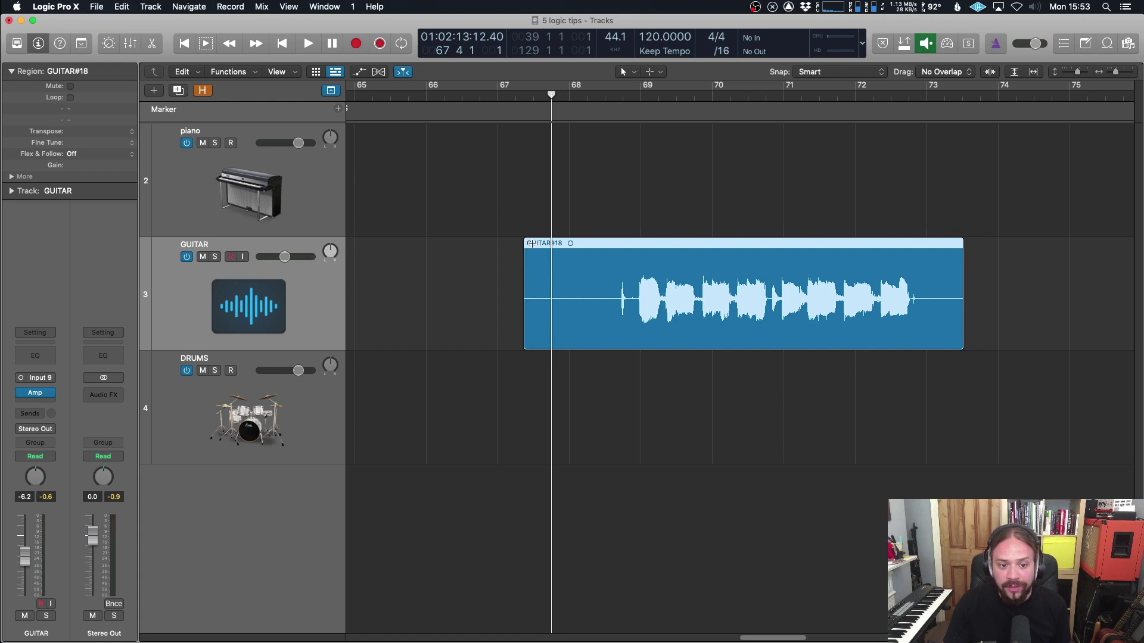
Set the Command-click secondary tool to Fade Tool, then change it to Marquee Tool.
left_click(653, 73)
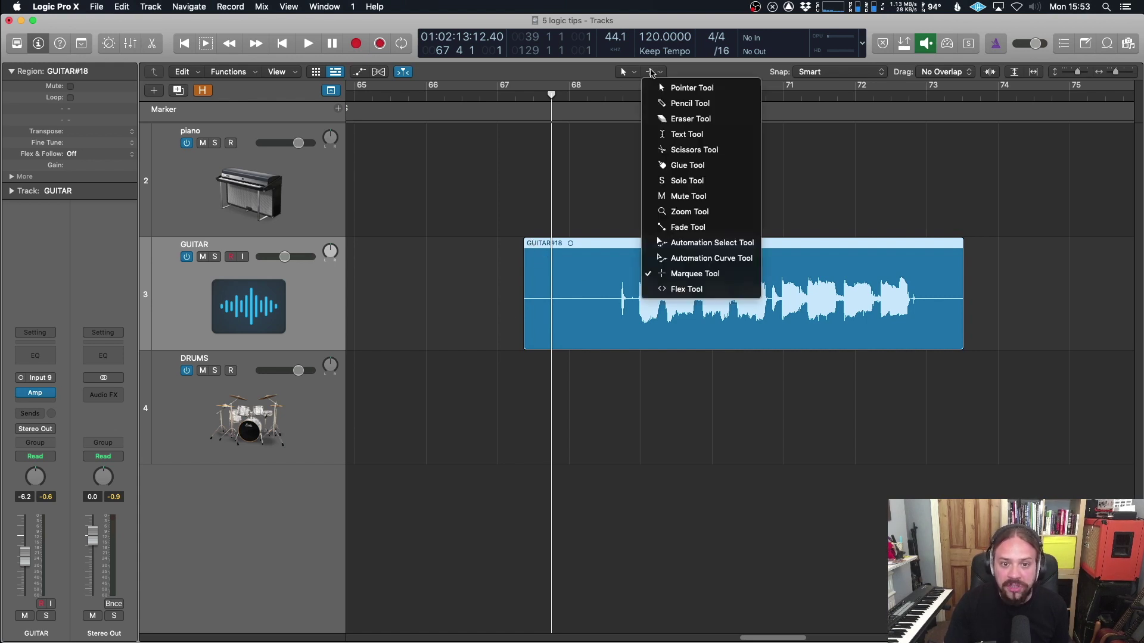
left_click(691, 227)
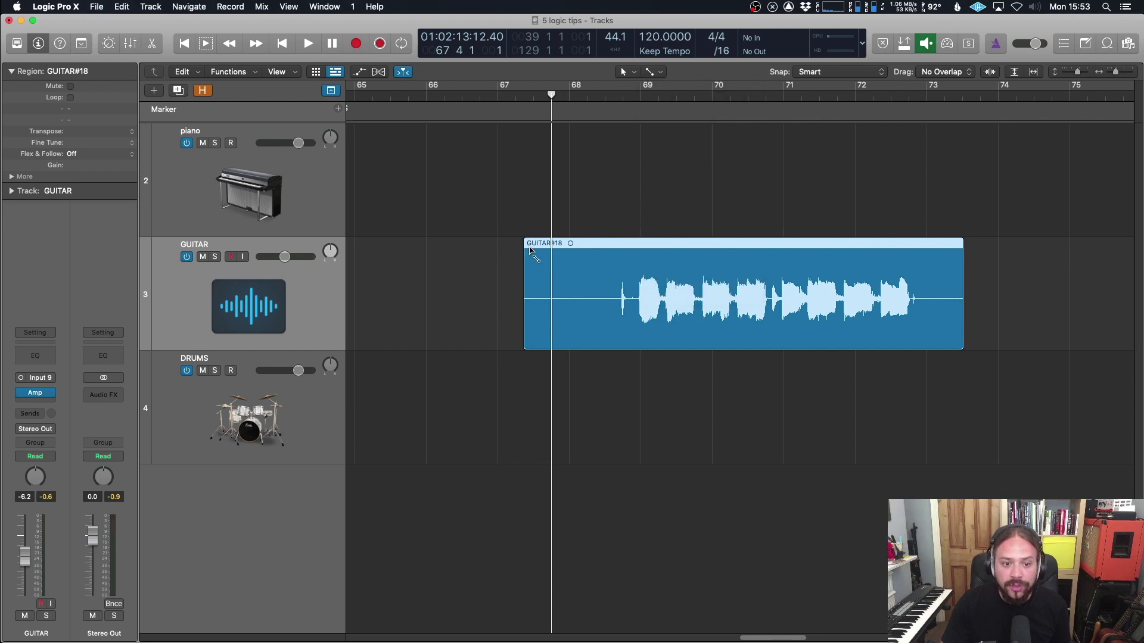
left_click(658, 73)
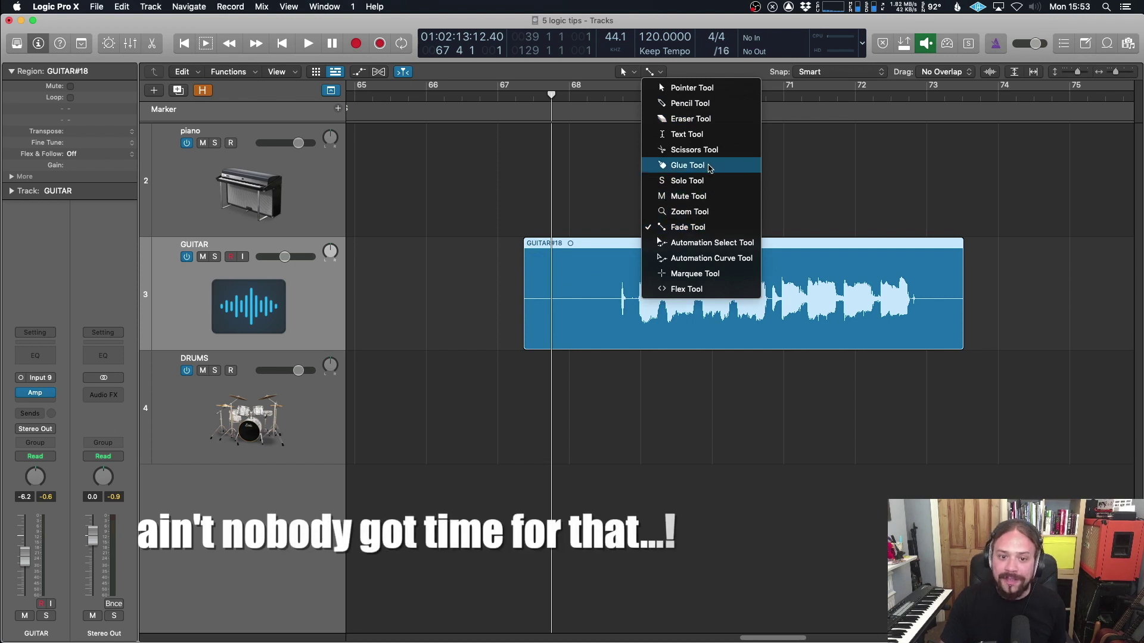
left_click(694, 273)
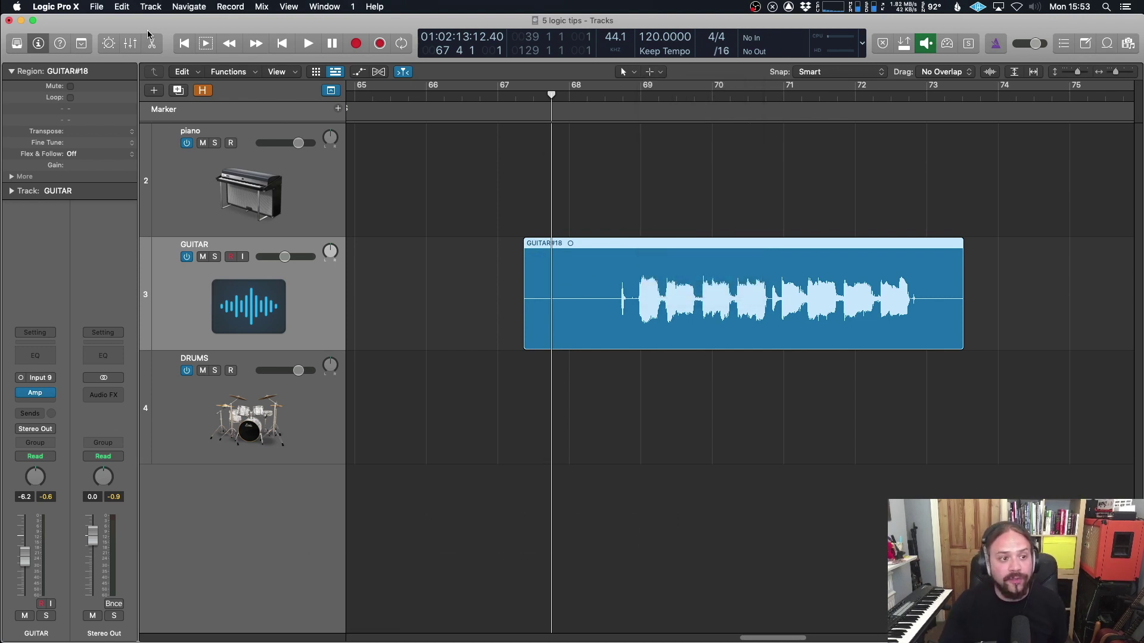
Enable Marquee Tool and Fade Tool click zones in the Editing preferences, then close Preferences.
left_click(66, 7)
mouse_move(70, 40)
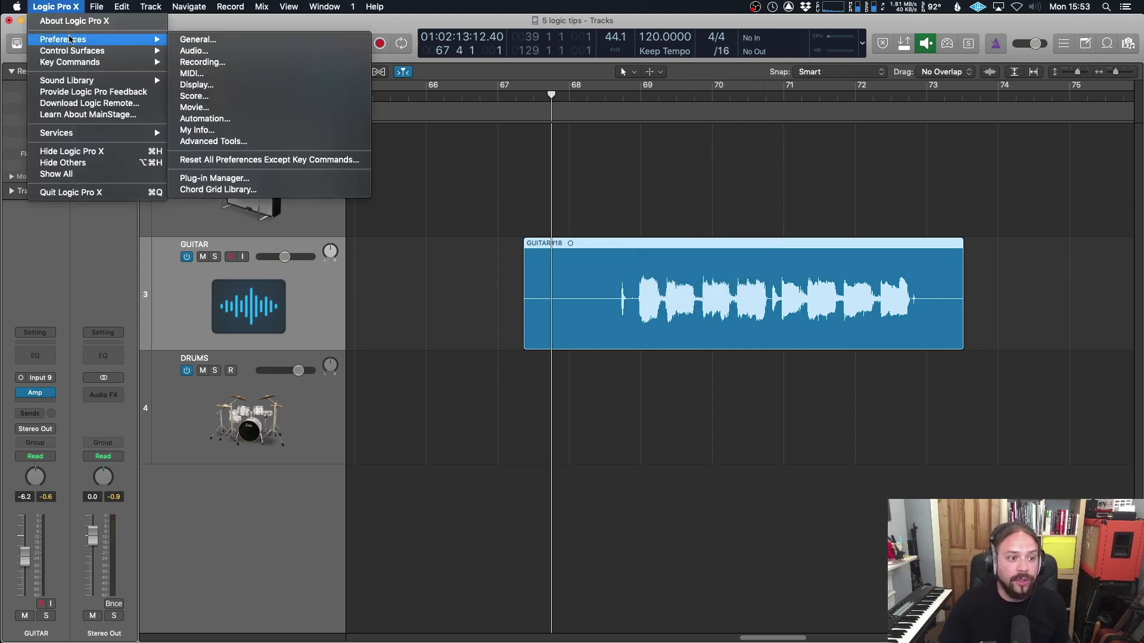
left_click(256, 43)
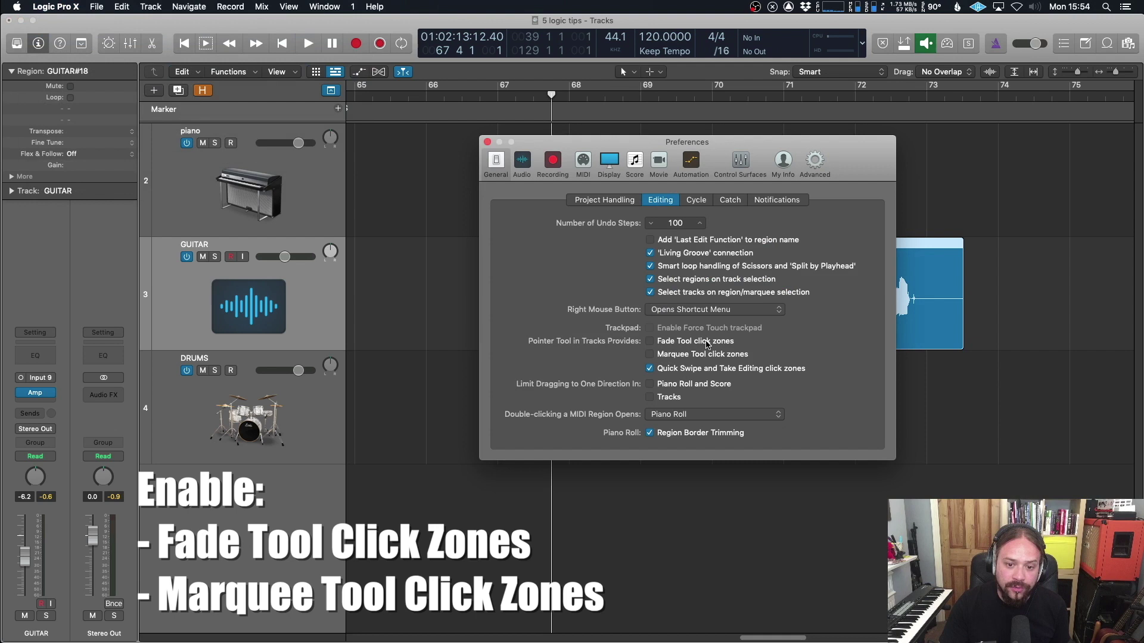
left_click(649, 354)
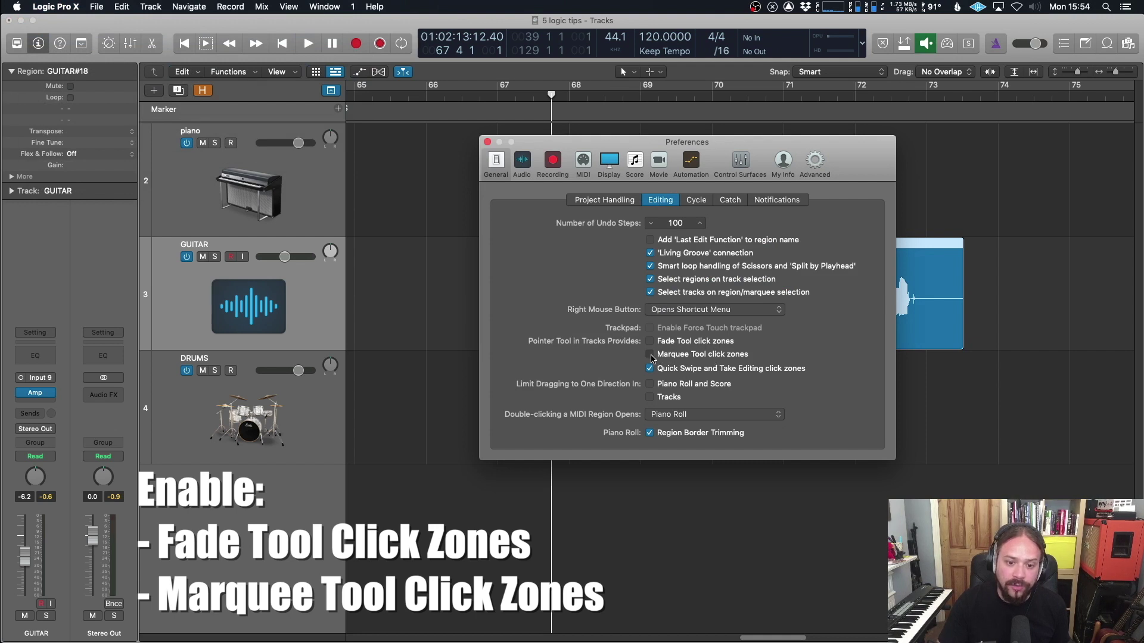
left_click(650, 341)
left_click(486, 143)
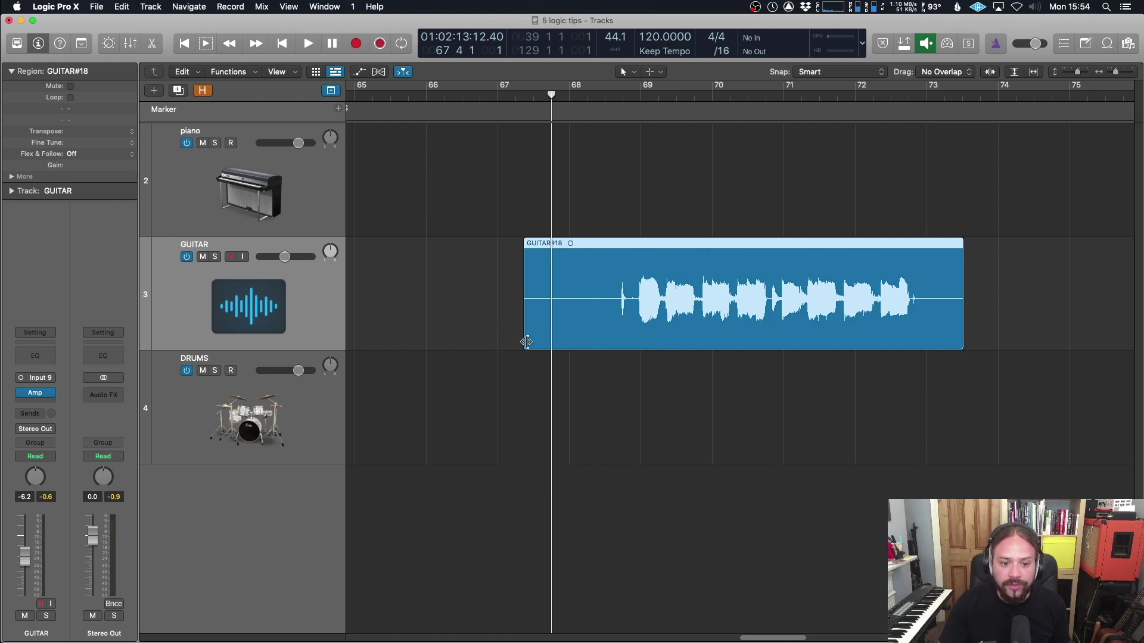
Split GUITAR#18 with marquee selections, moving the first piece to bar 66 and copying a short piece to bar 67.
mouse_move(527, 342)
left_mouse_down()
mouse_move(582, 340)
mouse_move(491, 340)
mouse_move(598, 340)
mouse_move(489, 339)
mouse_move(578, 339)
mouse_move(524, 339)
left_mouse_up()
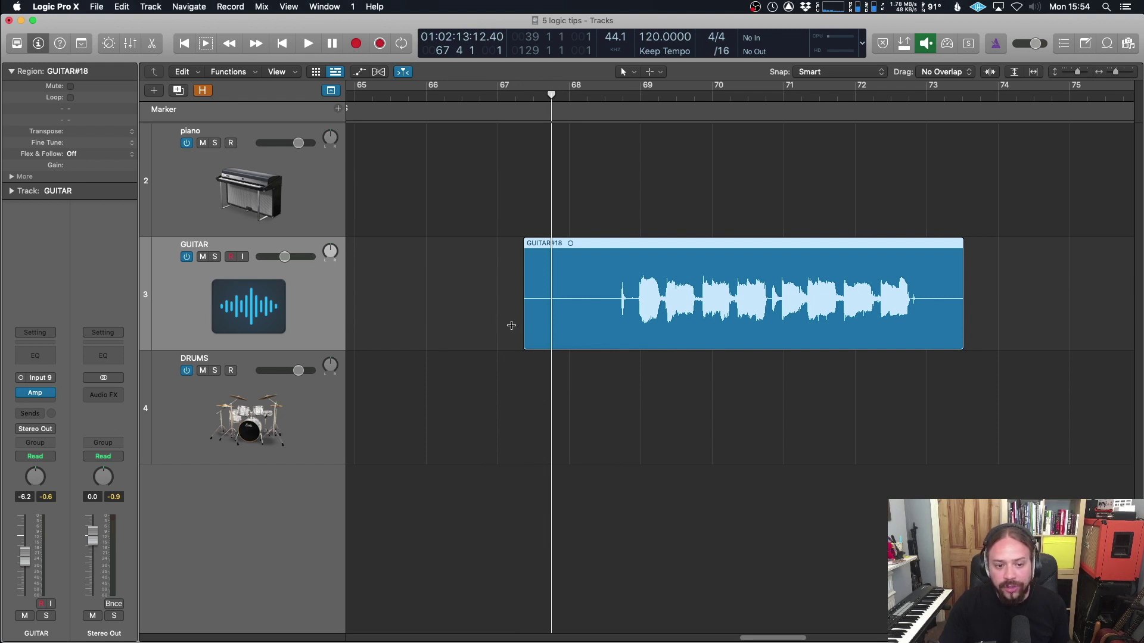
left_click_drag(489, 320, 568, 322)
left_click(548, 255)
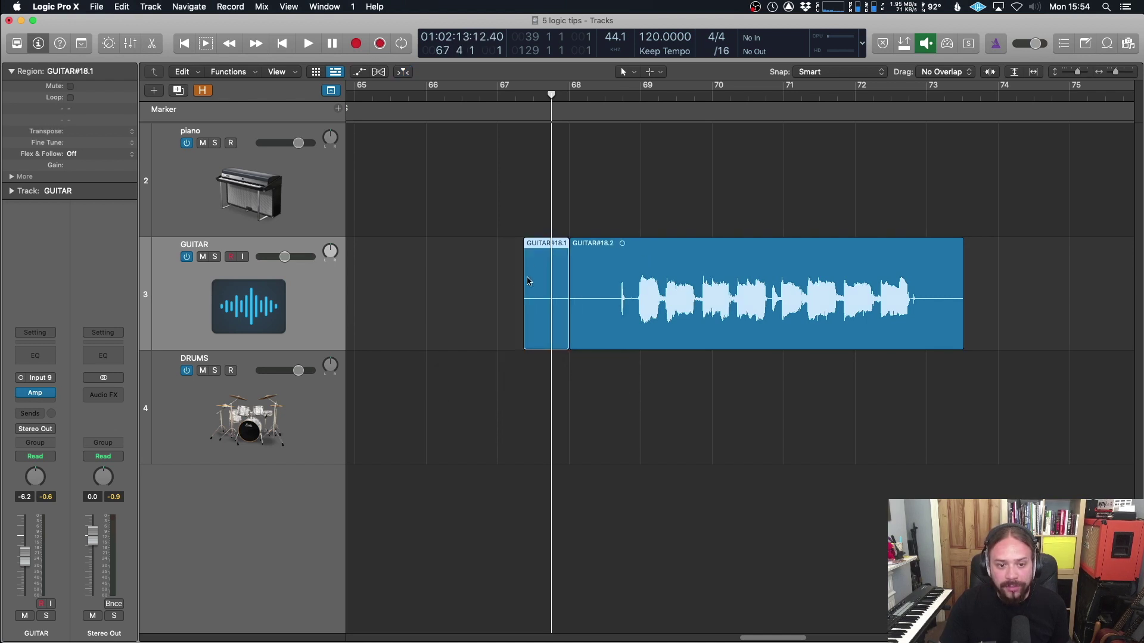
left_click_drag(539, 269, 420, 271)
left_click_drag(542, 328, 604, 337)
left_click(596, 289)
left_click_drag(587, 280, 507, 305)
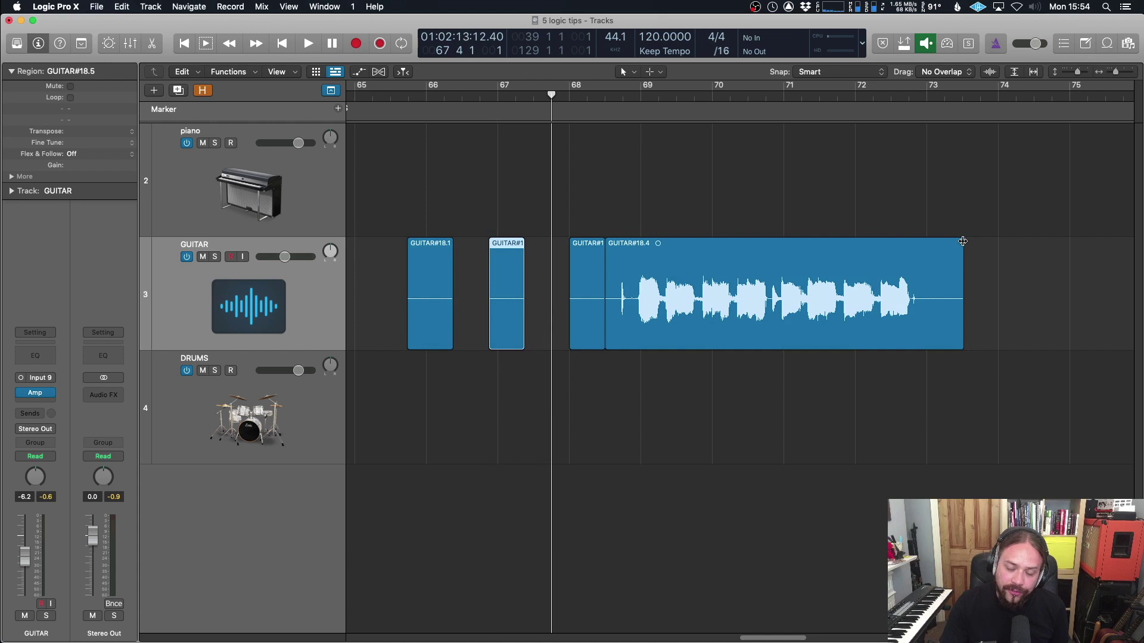
Fade out GUITAR#18.4, trim it to about bars 69–73, and delete the three leftover pieces.
mouse_move(962, 241)
left_mouse_down()
mouse_move(917, 241)
mouse_move(959, 241)
mouse_move(935, 240)
mouse_move(950, 244)
left_mouse_up()
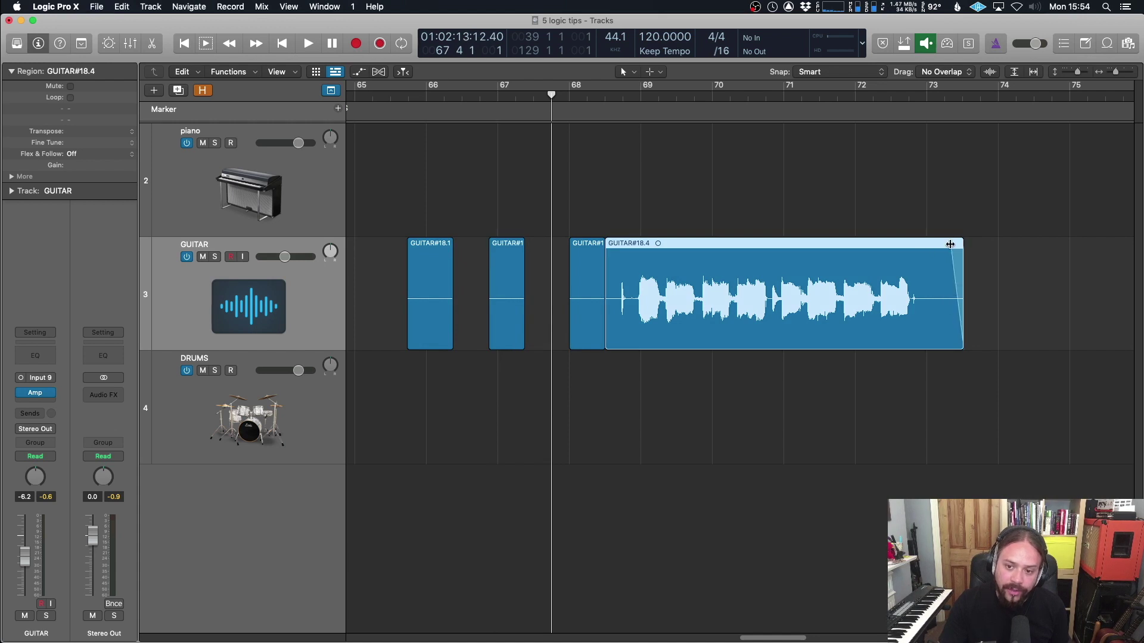
left_click_drag(960, 341, 922, 343)
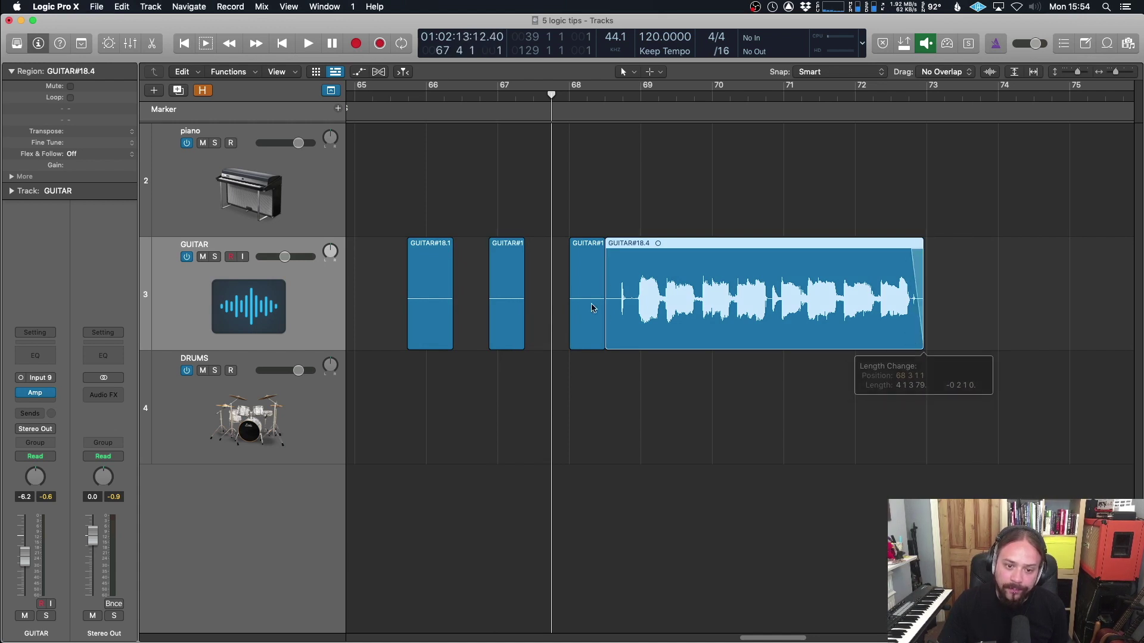
left_click_drag(606, 341, 640, 338)
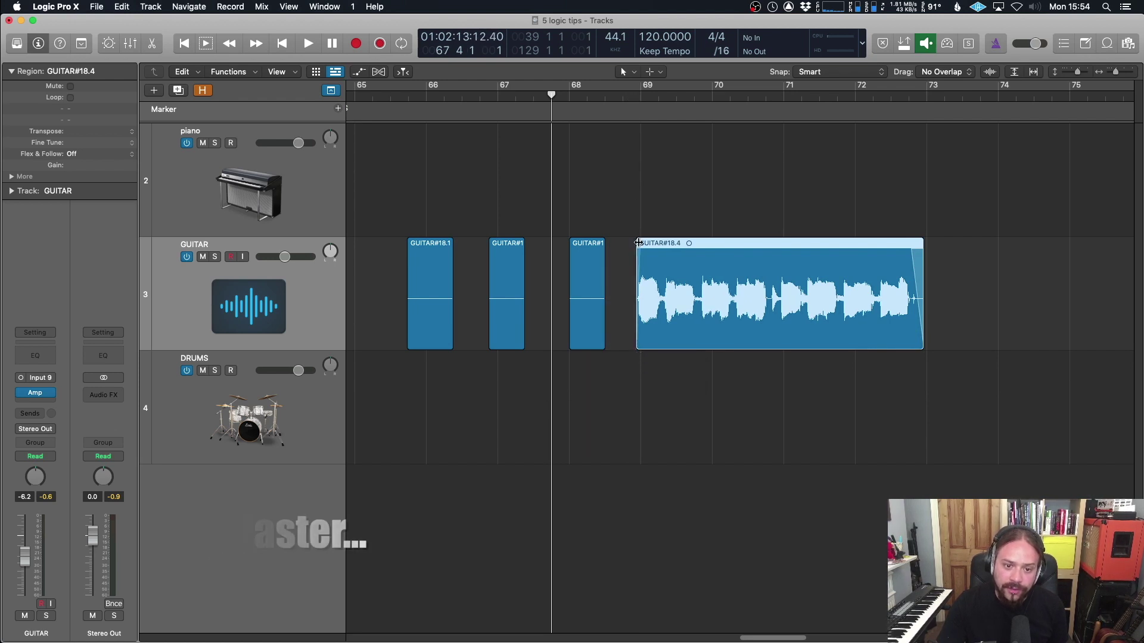
left_click_drag(625, 267, 373, 294)
key("Delete")
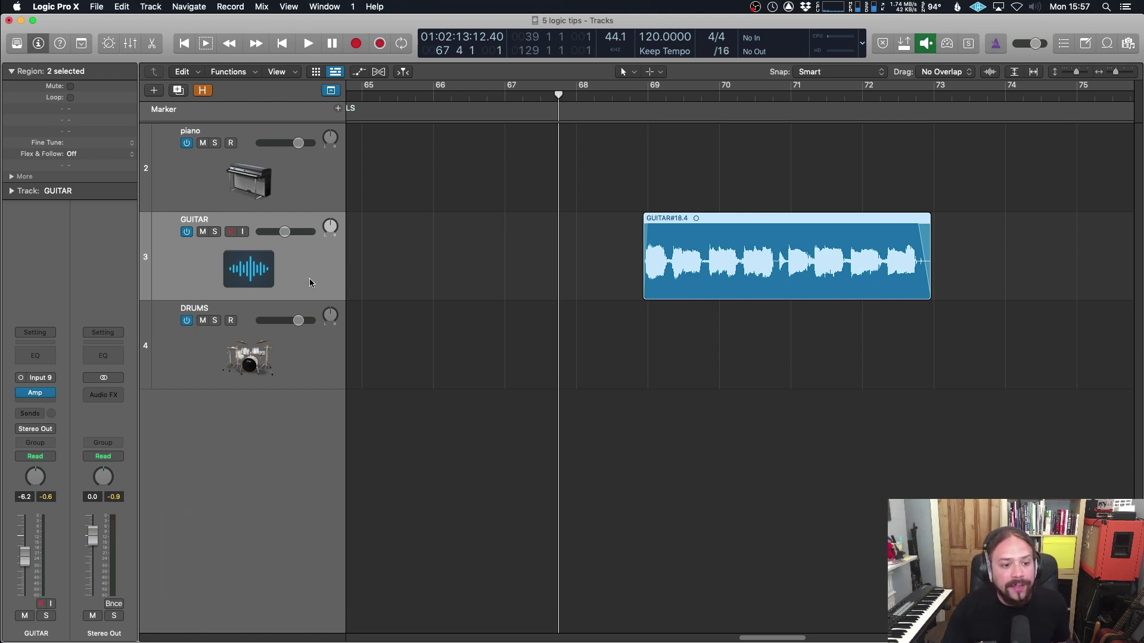
Browse the GUITAR channel's Input submenu, keep Input 9, then open the Mix menu.
left_click(48, 381)
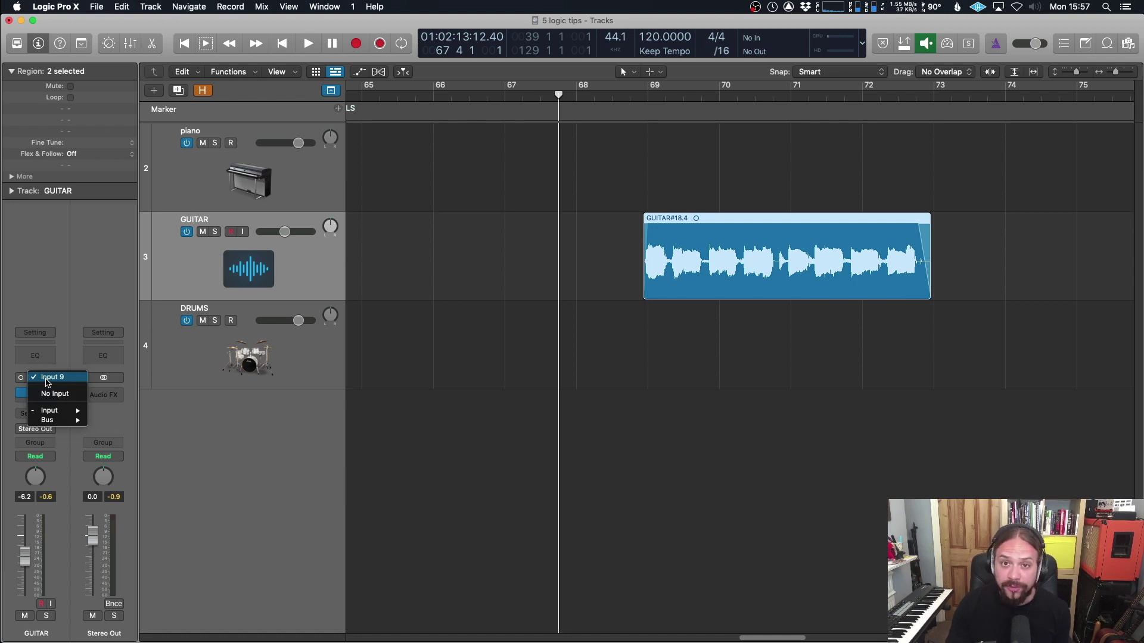
mouse_move(50, 414)
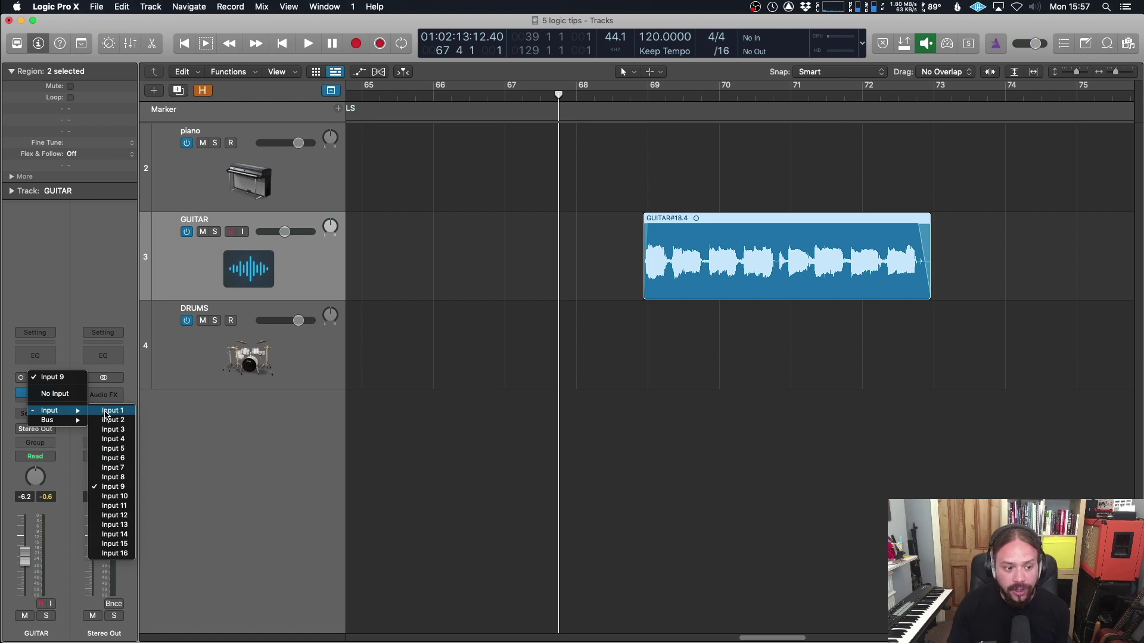
left_click(588, 336)
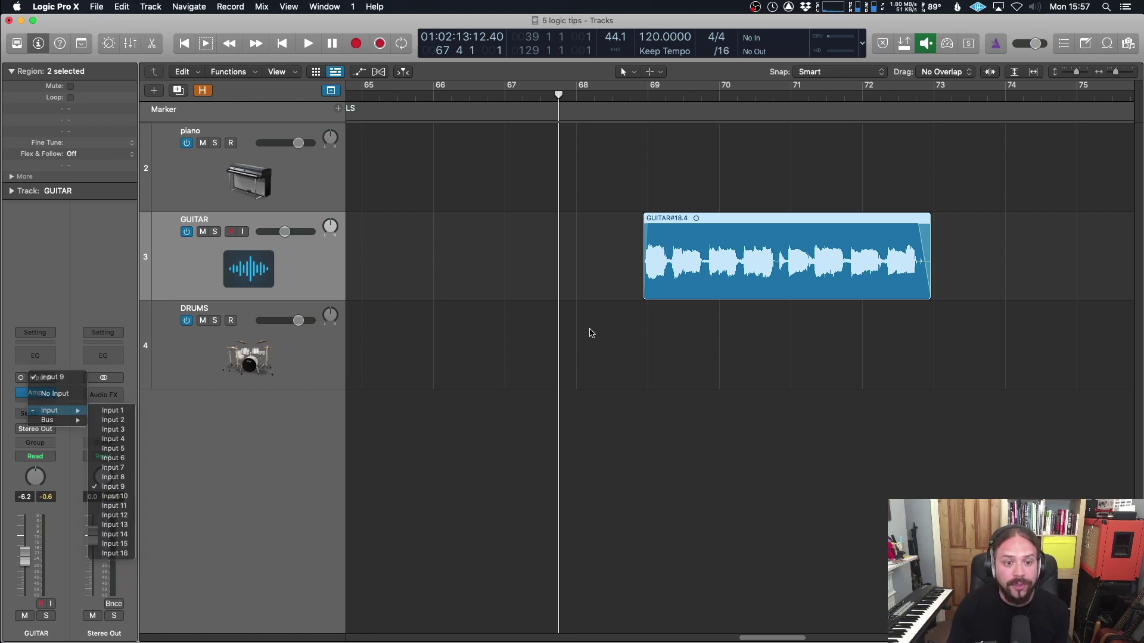
left_click(289, 6)
mouse_move(266, 3)
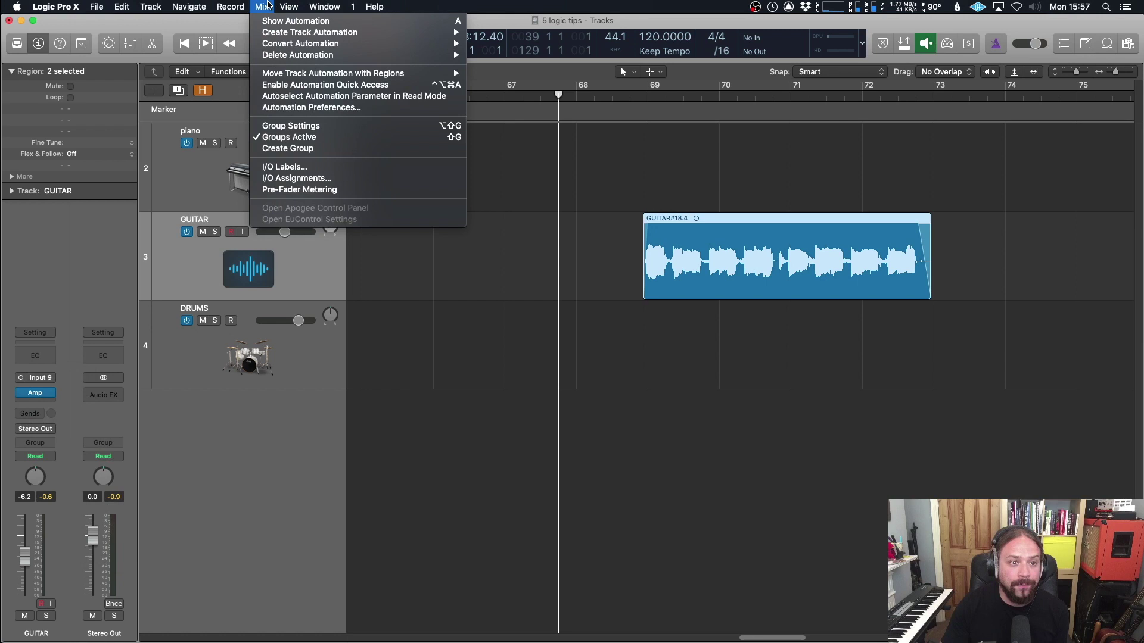
In I/O Labels, choose Provided by Driver for Inputs 1–16, then verify GUITAR's input reads S/PDIF L.
left_click(321, 169)
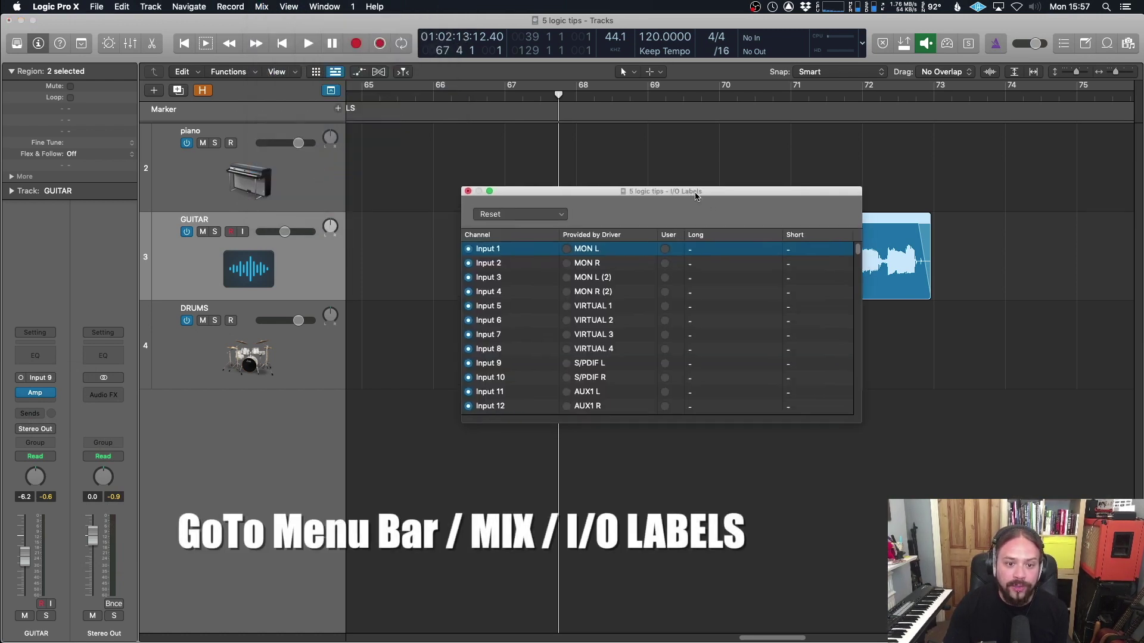
left_click_drag(655, 192, 578, 125)
left_click_drag(790, 358, 898, 557)
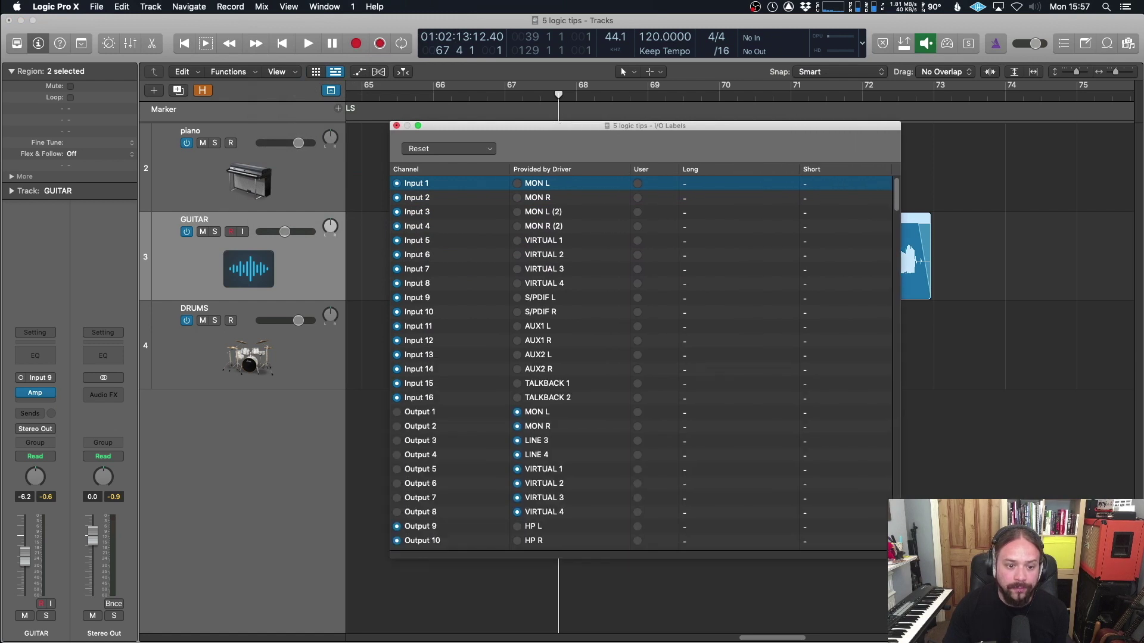
left_click(560, 185)
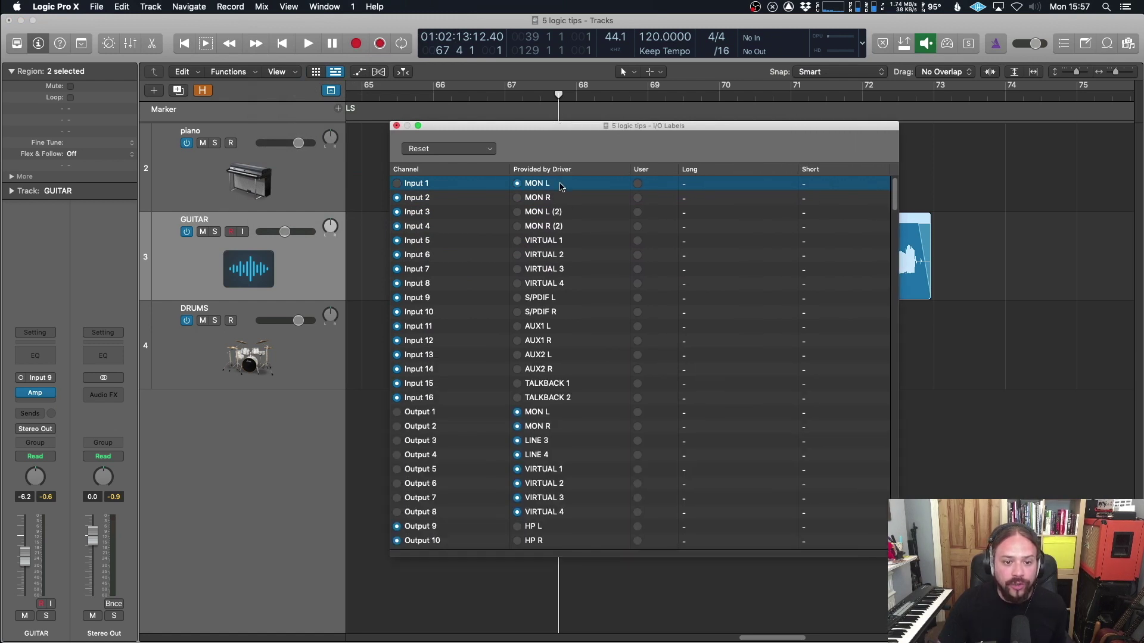
left_click(562, 400, "shift")
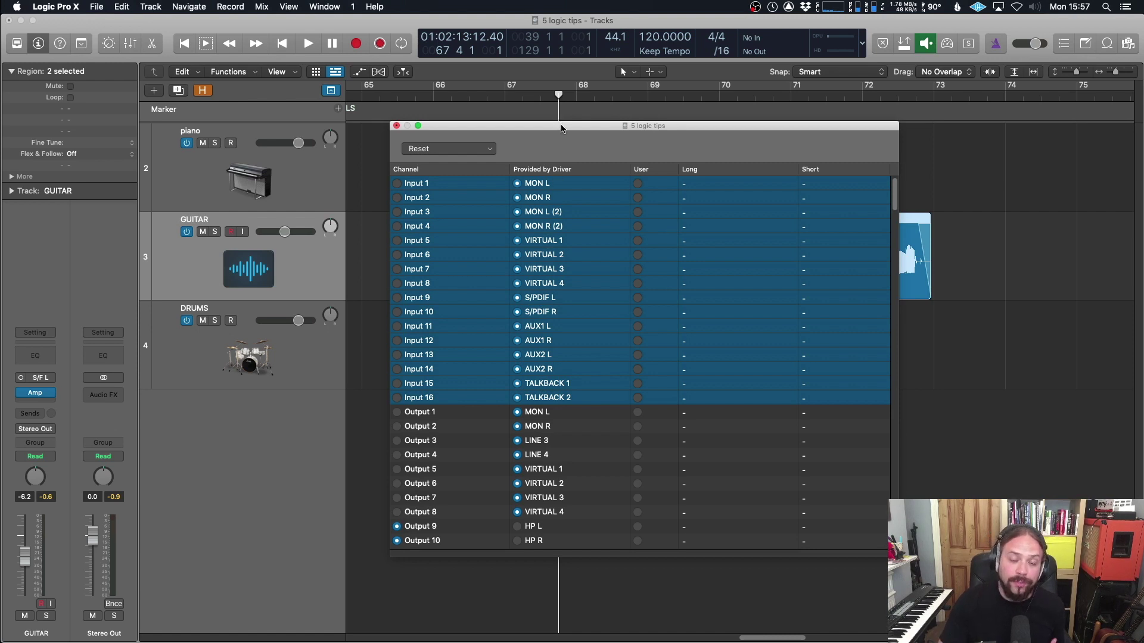
left_click_drag(562, 129, 665, 140)
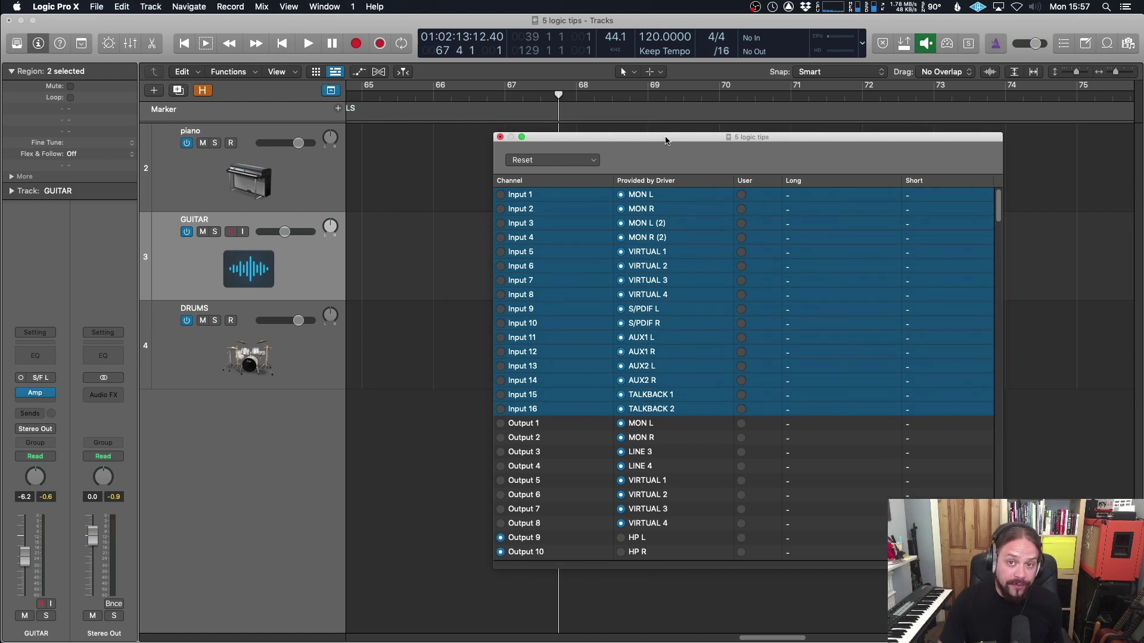
left_click(501, 138)
left_click(49, 385)
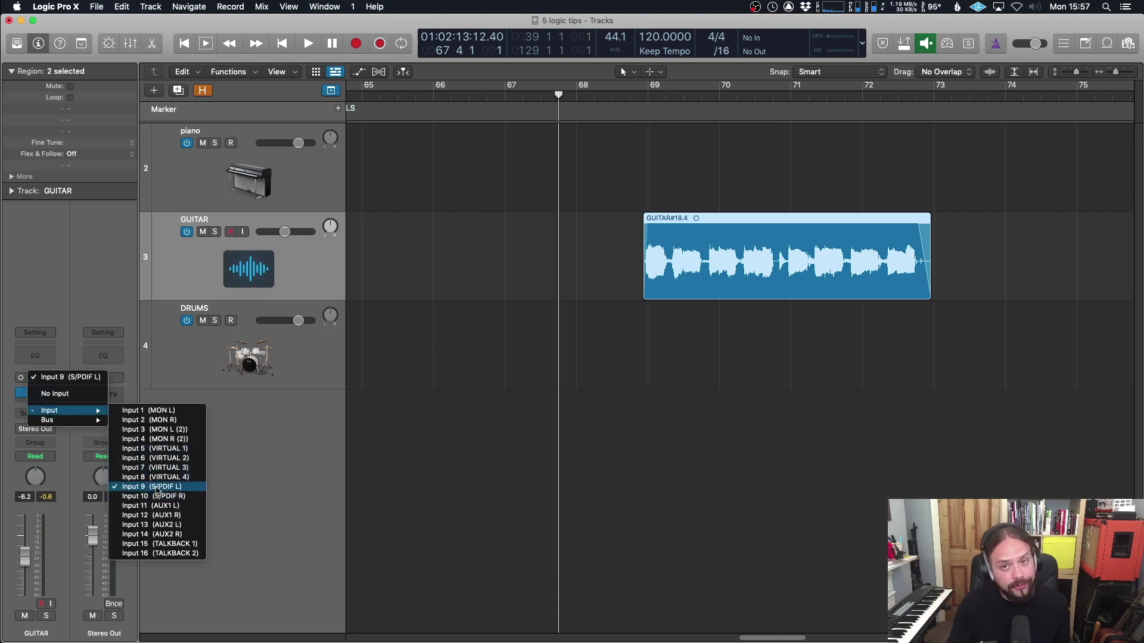
left_click(493, 415)
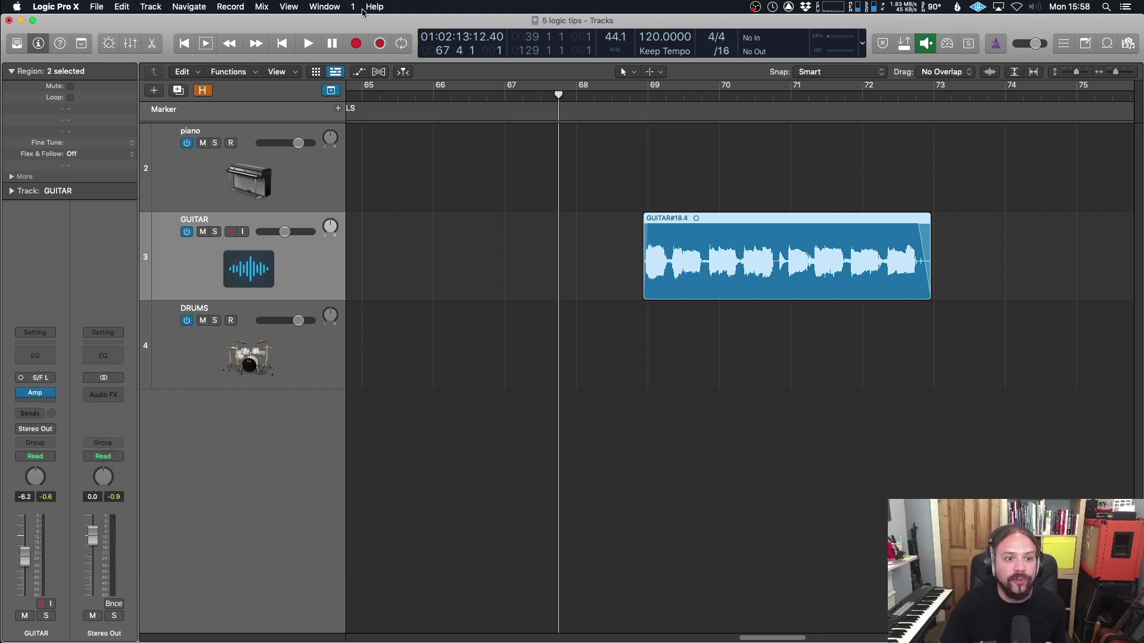
In Mix > I/O Labels, give Input 2 long name 'VOCAL MIC' and short name 'VOX', then check GUITAR's inputs.
left_click(331, 6)
mouse_move(262, 7)
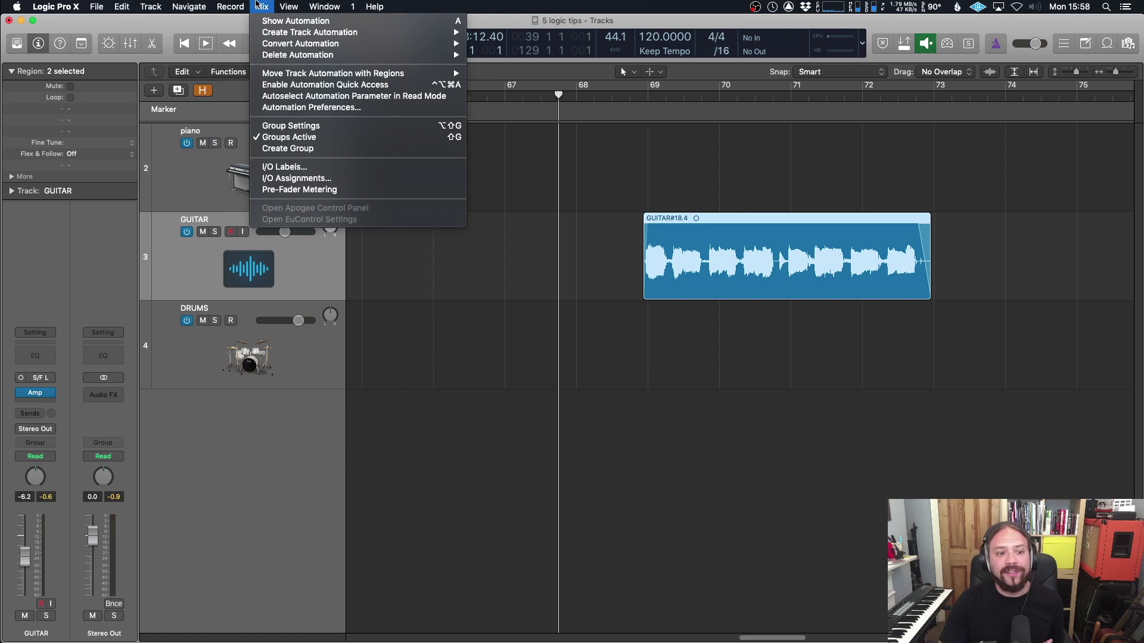
left_click(294, 171)
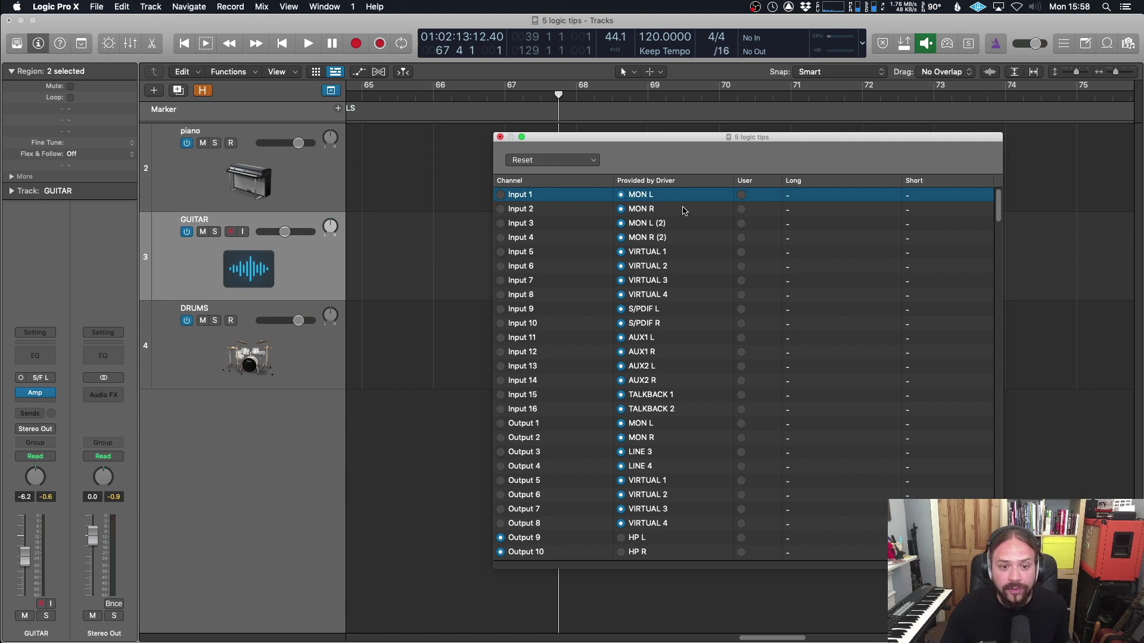
left_click(709, 212)
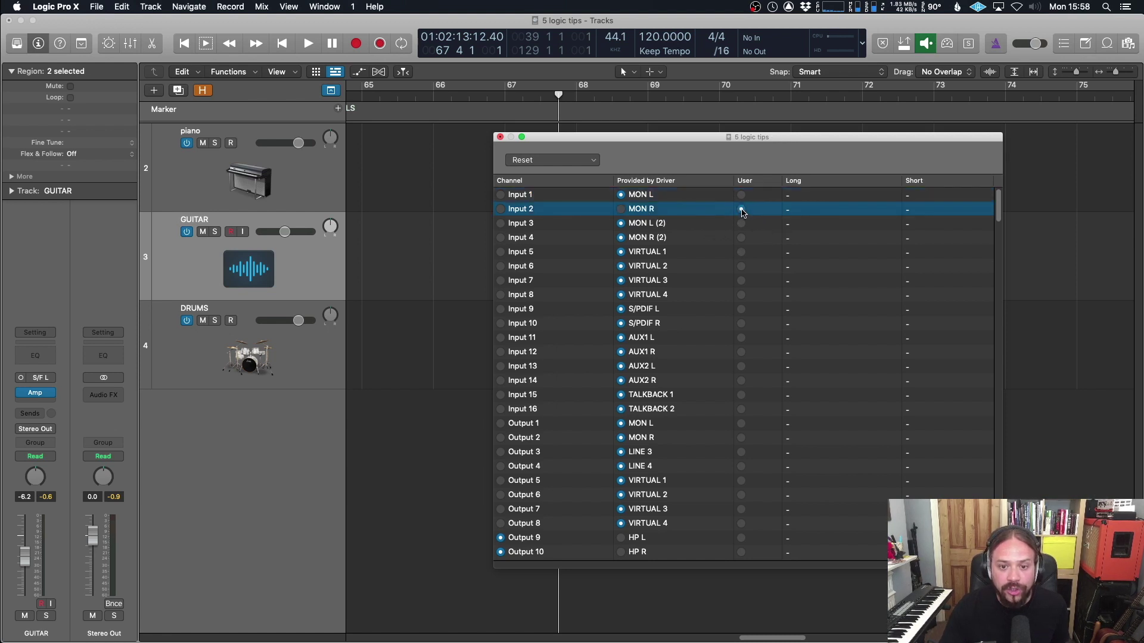
double_click(791, 210)
type("V")
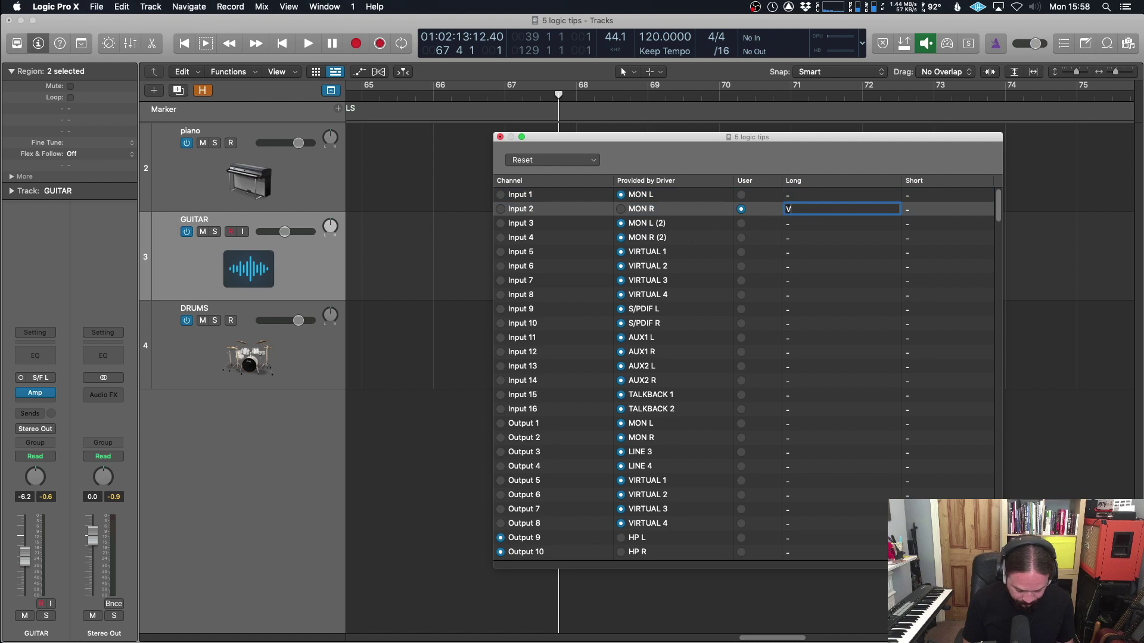
type("OCAL")
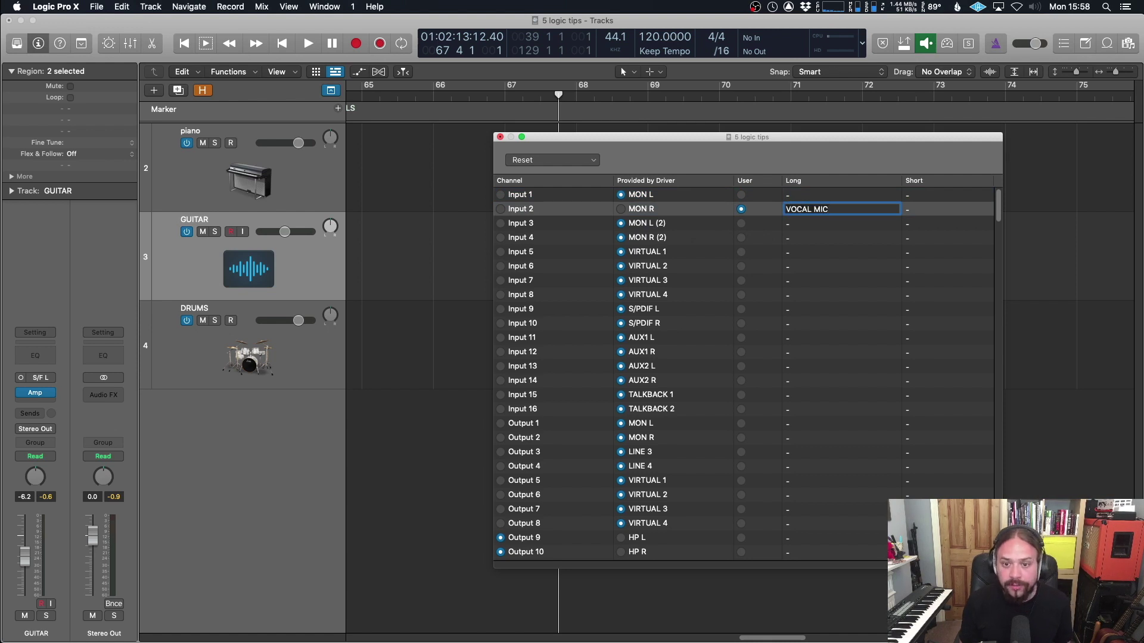
type(" MIC")
key("Tab")
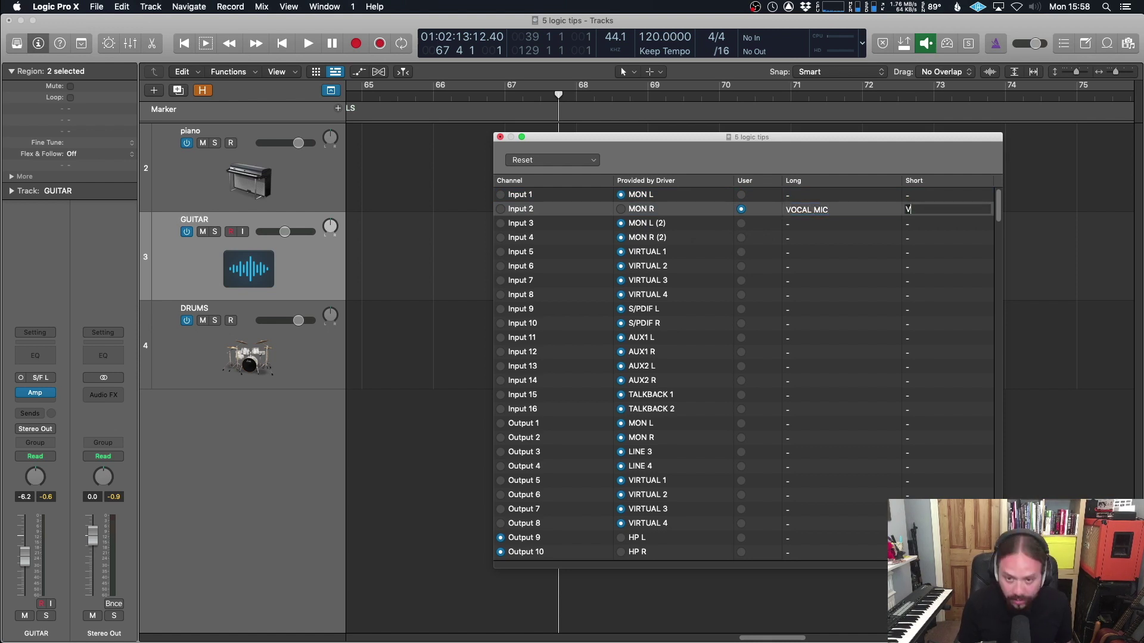
type("VOX")
key("Return")
key("super+w")
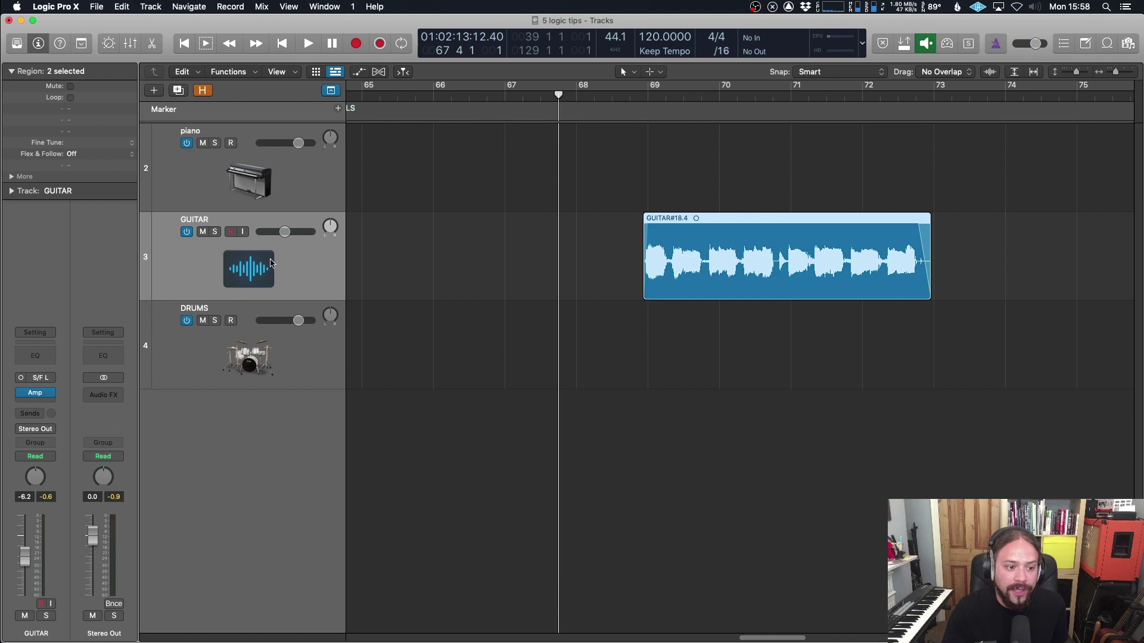
left_click(45, 379)
mouse_move(68, 411)
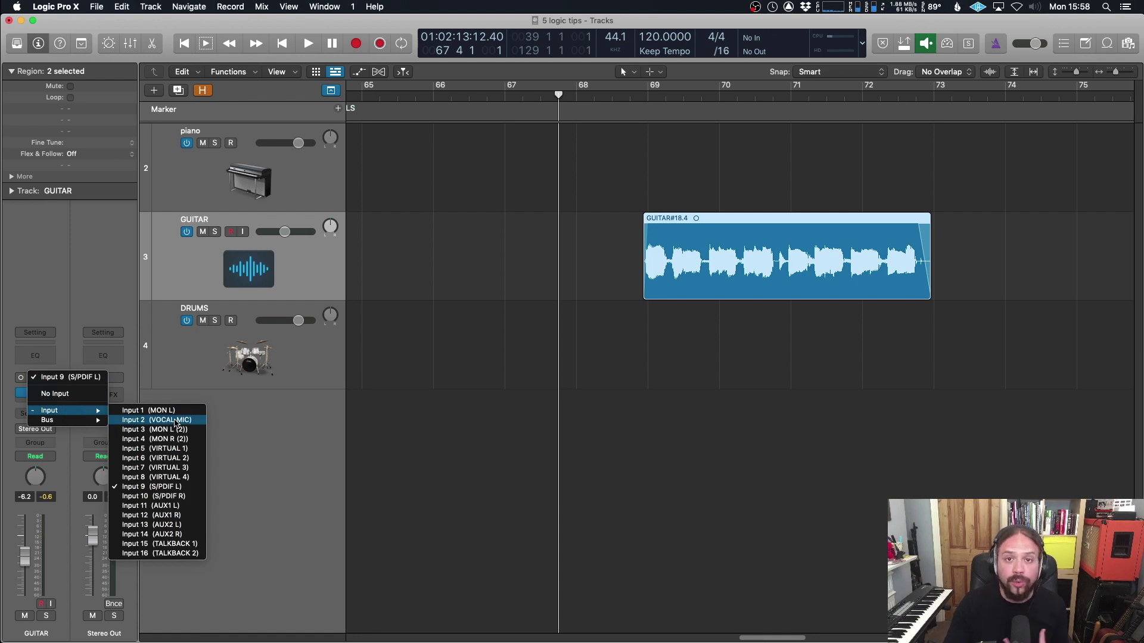
left_click(517, 356)
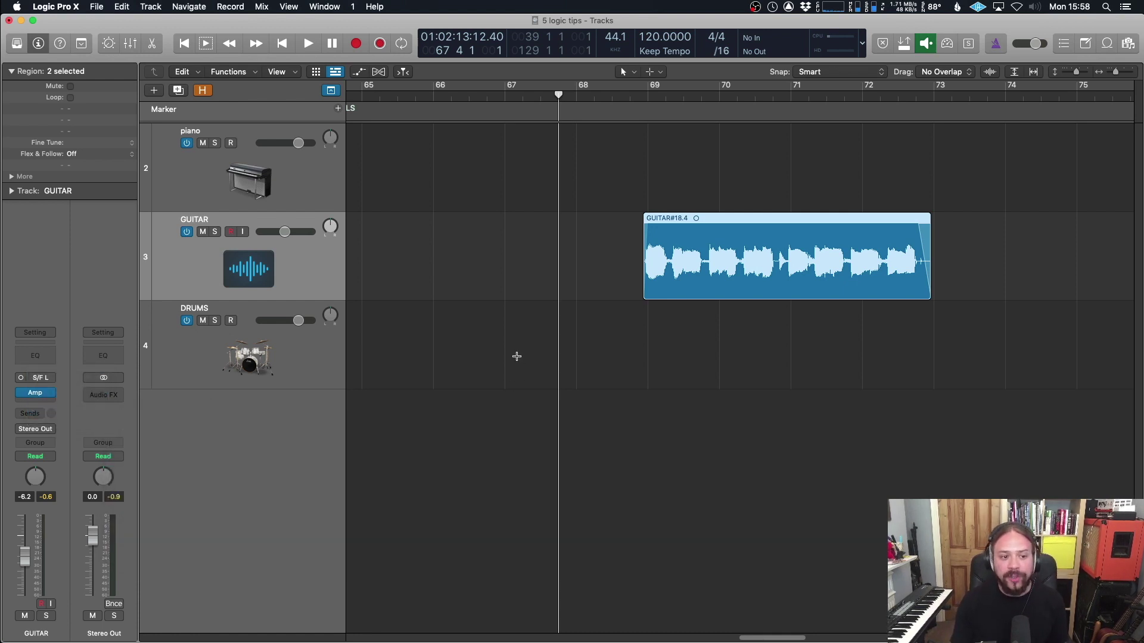